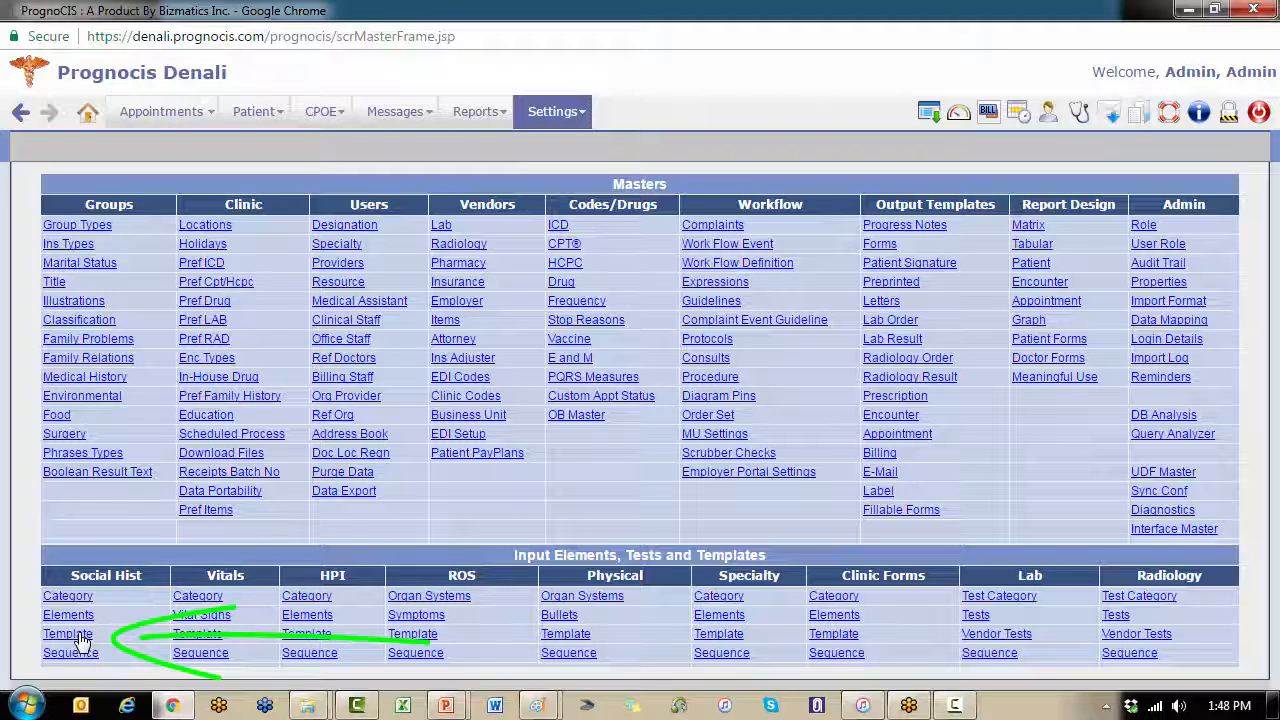
Step: Create a new Social History template and name it "Pediatric Social History"
click(80, 636)
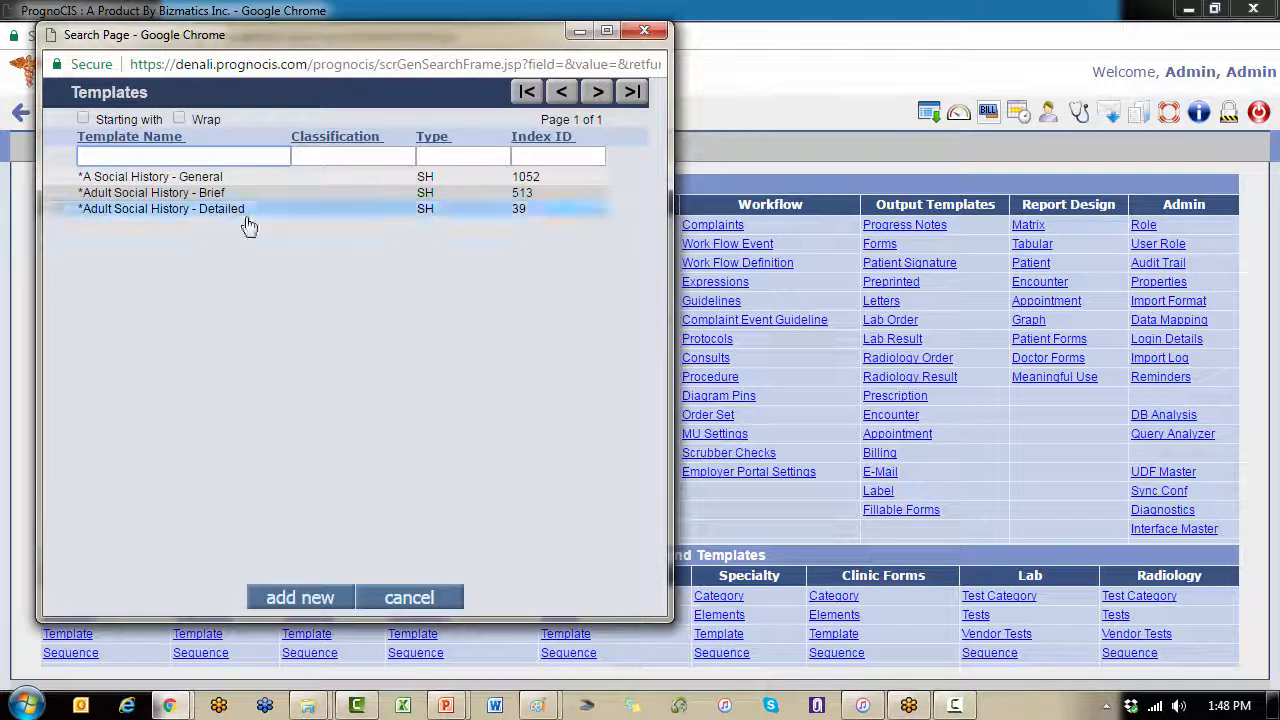
click(345, 212)
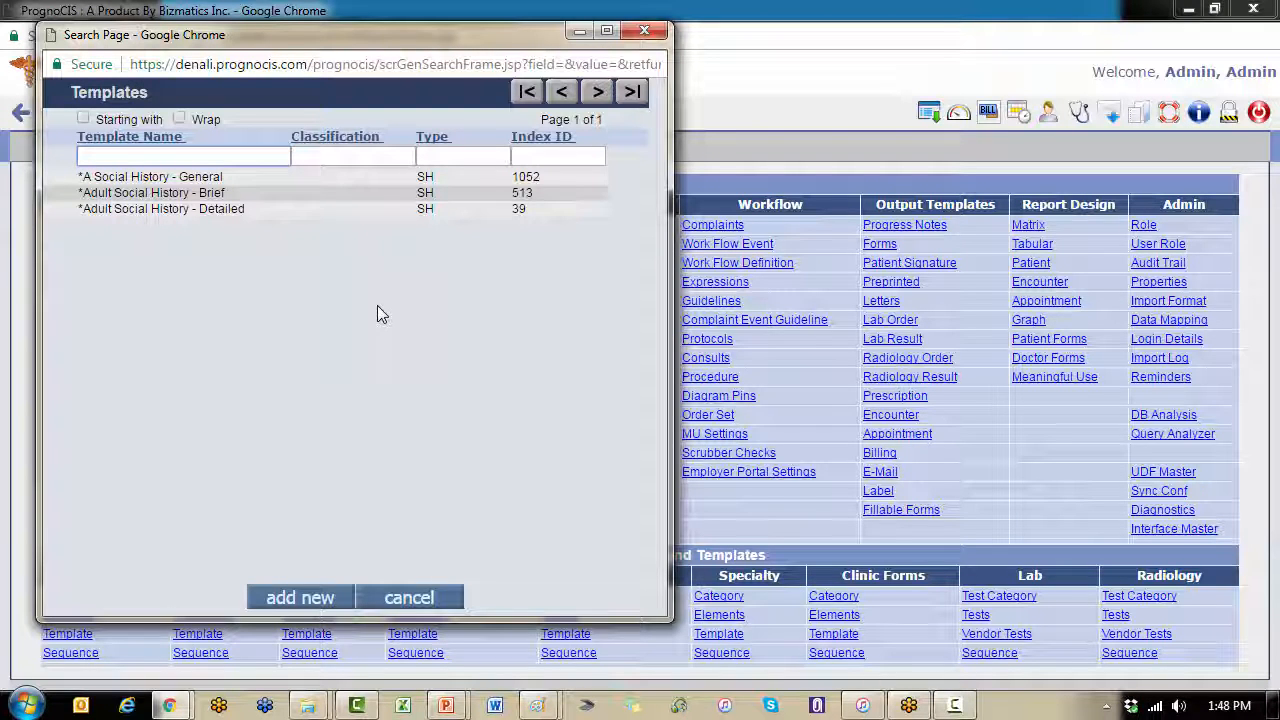
click(300, 597)
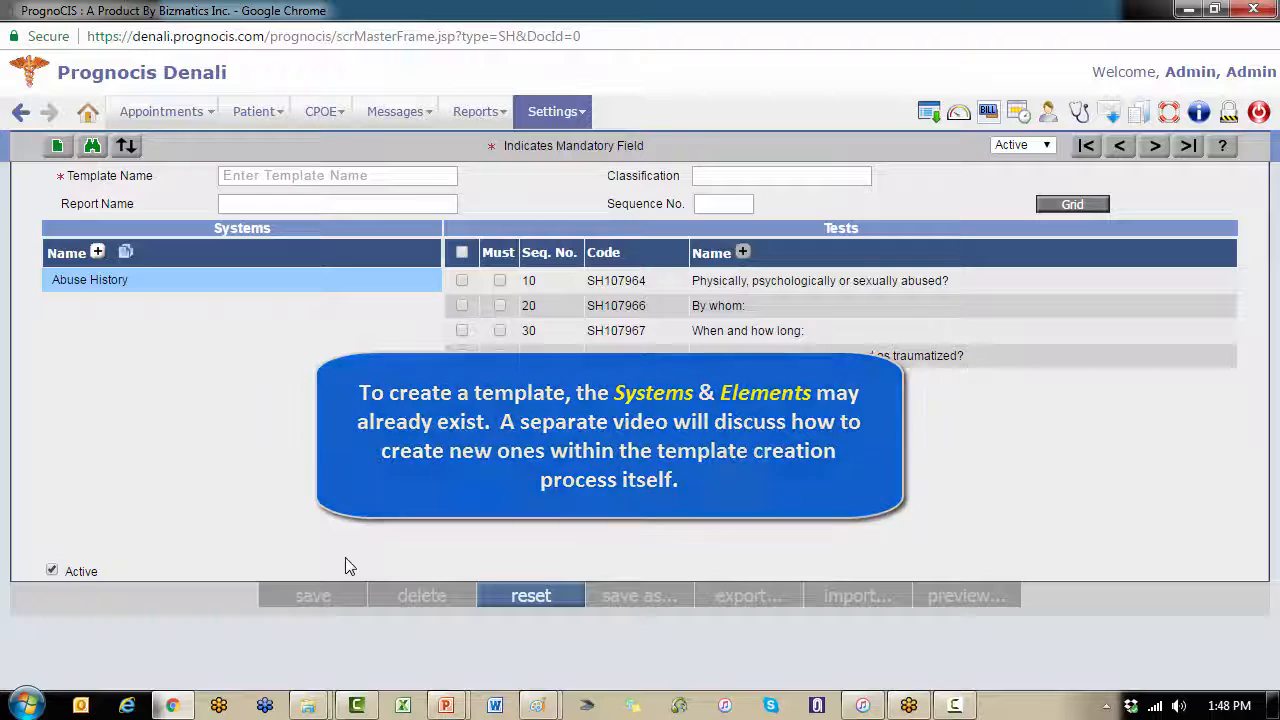
click(360, 177)
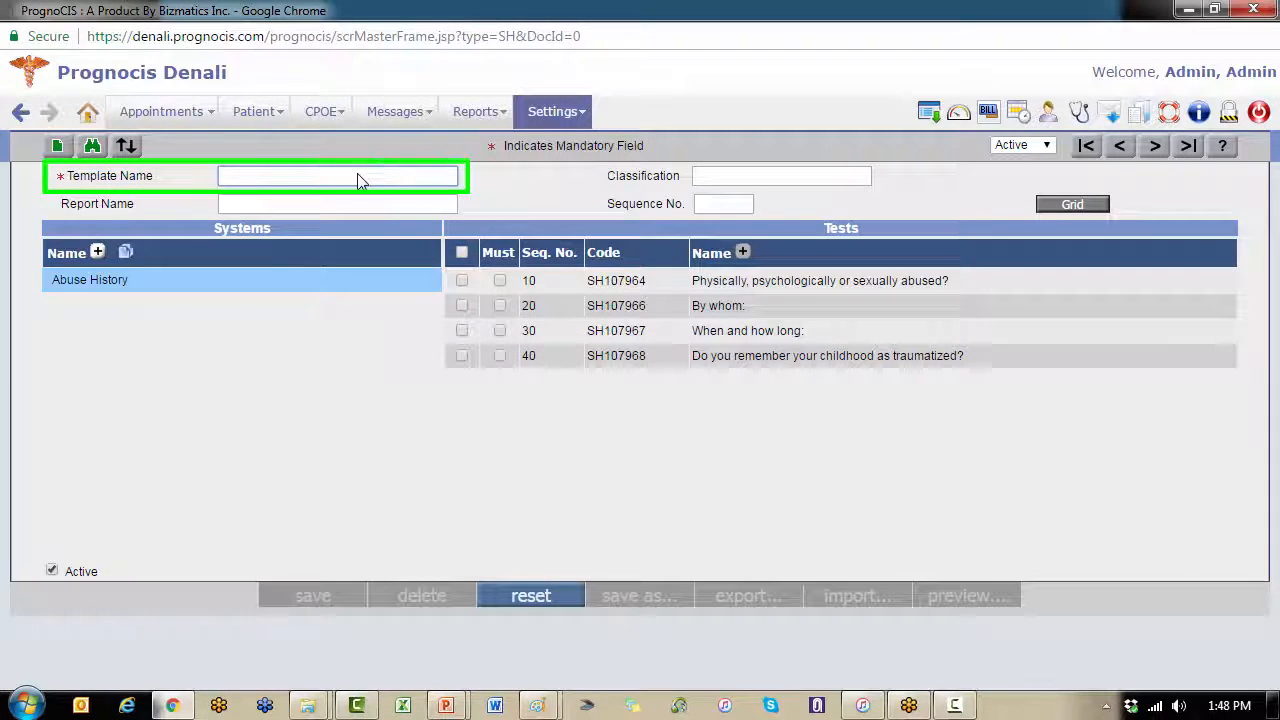
text(Pedia)
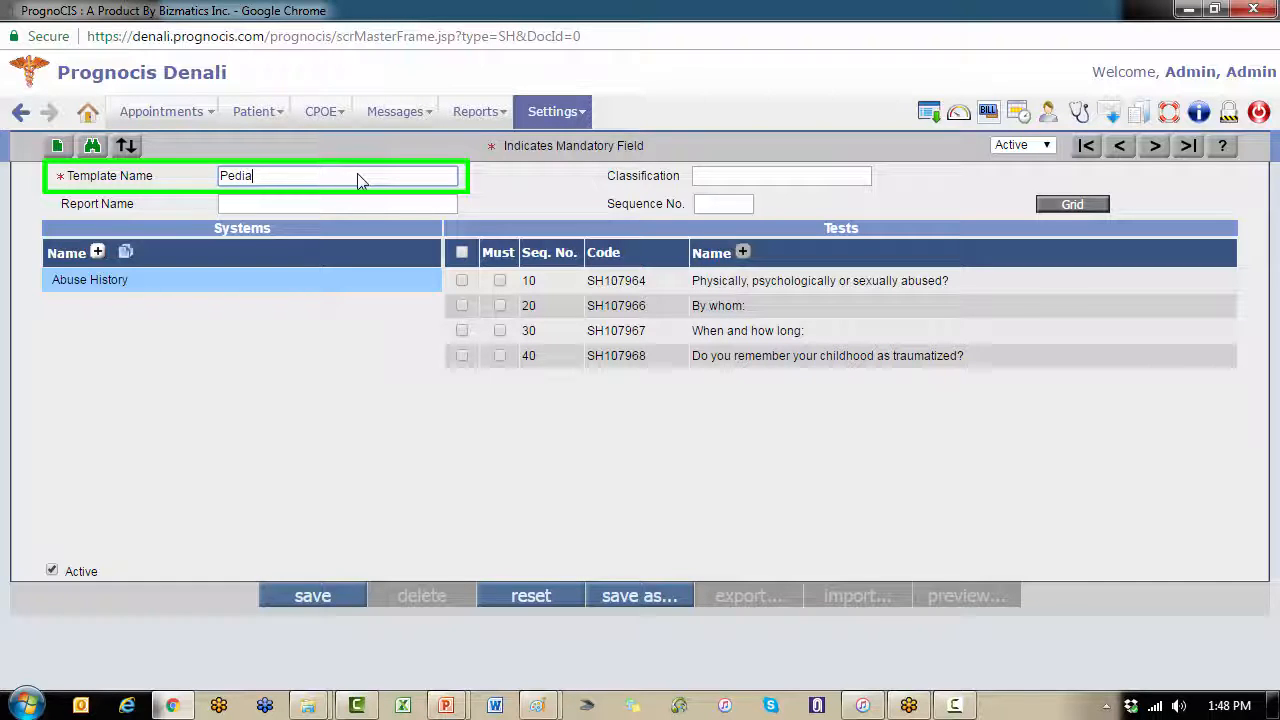
text(tr)
text(ic Social History)
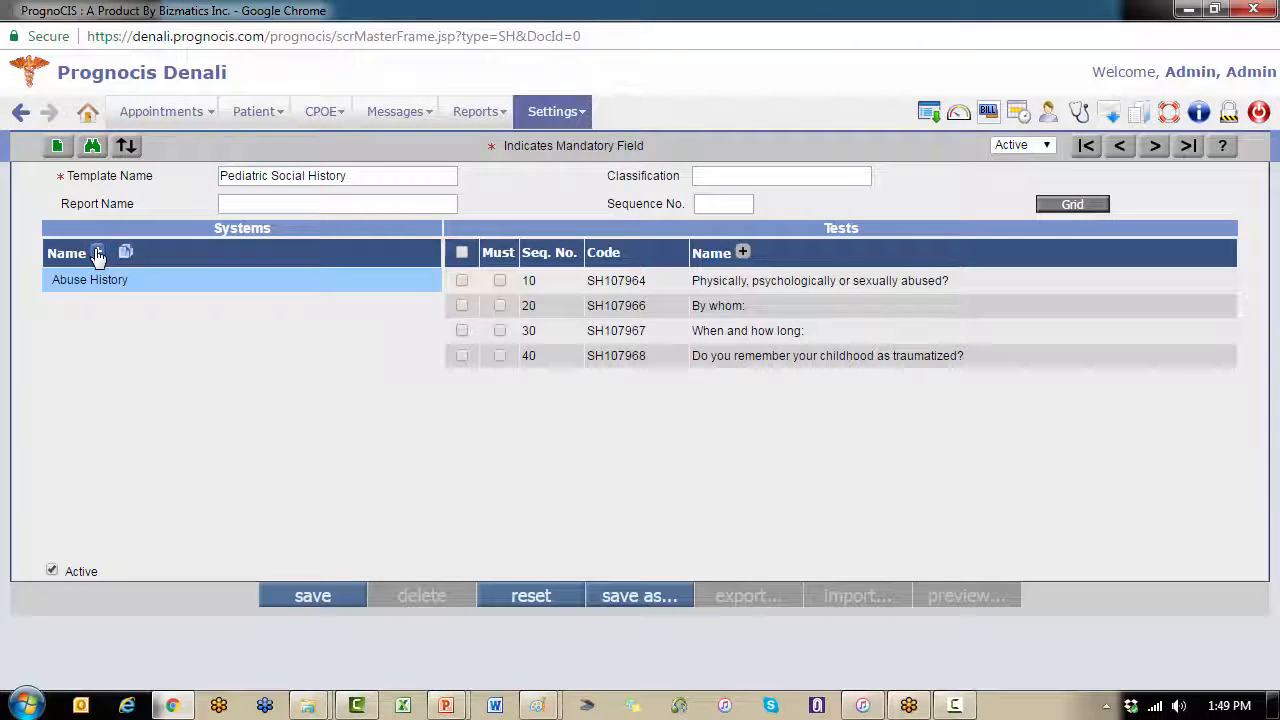
Step: Choose Pediatric Social History as the template's system, include all of its tests, and save the template
click(97, 253)
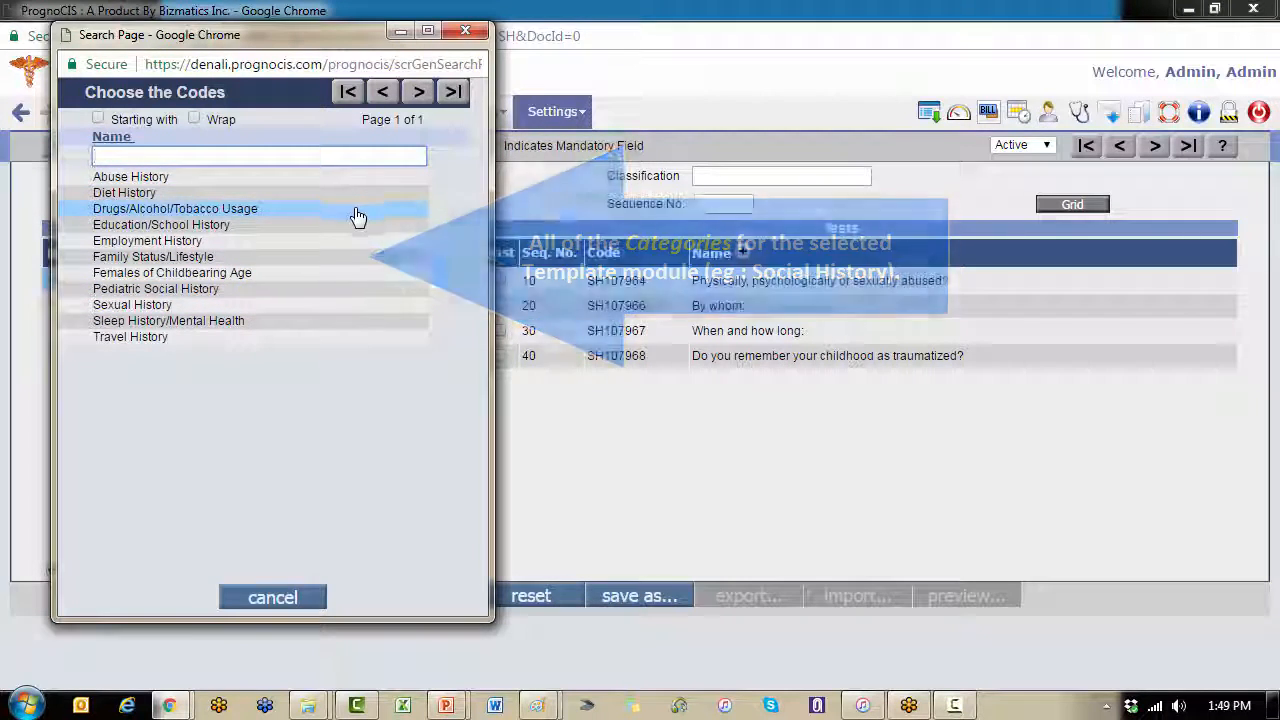
click(369, 292)
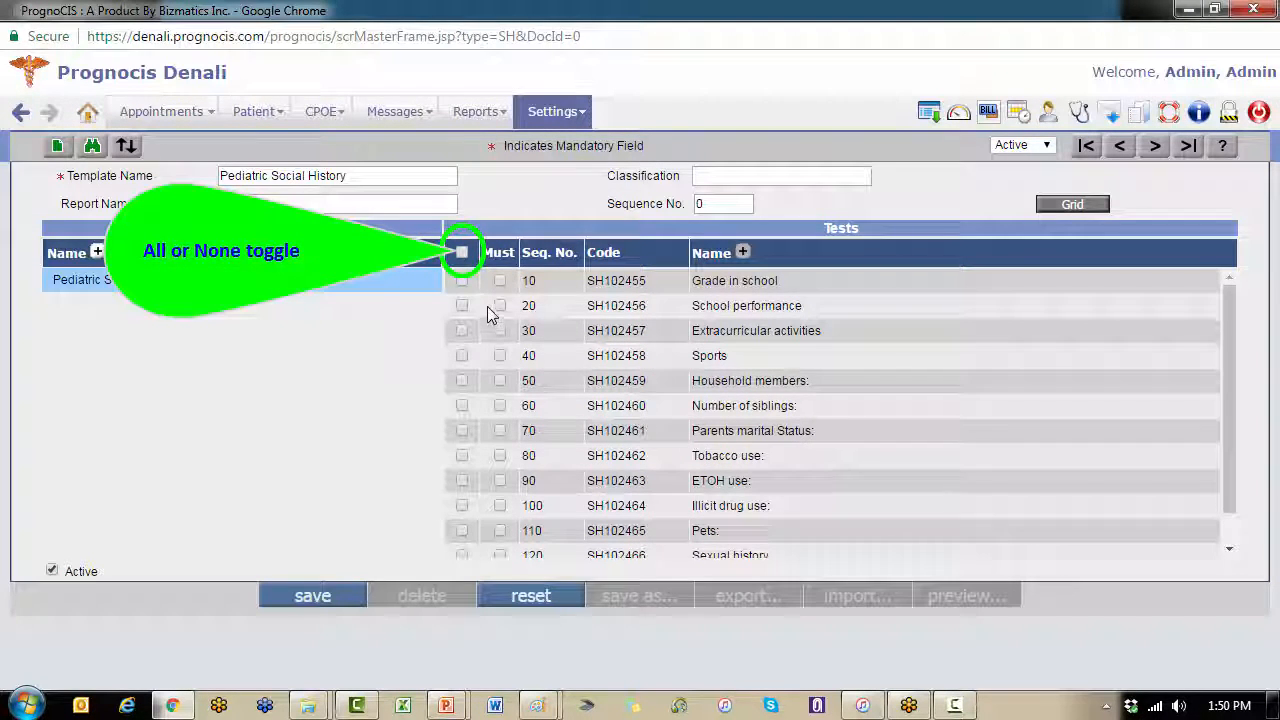
click(462, 256)
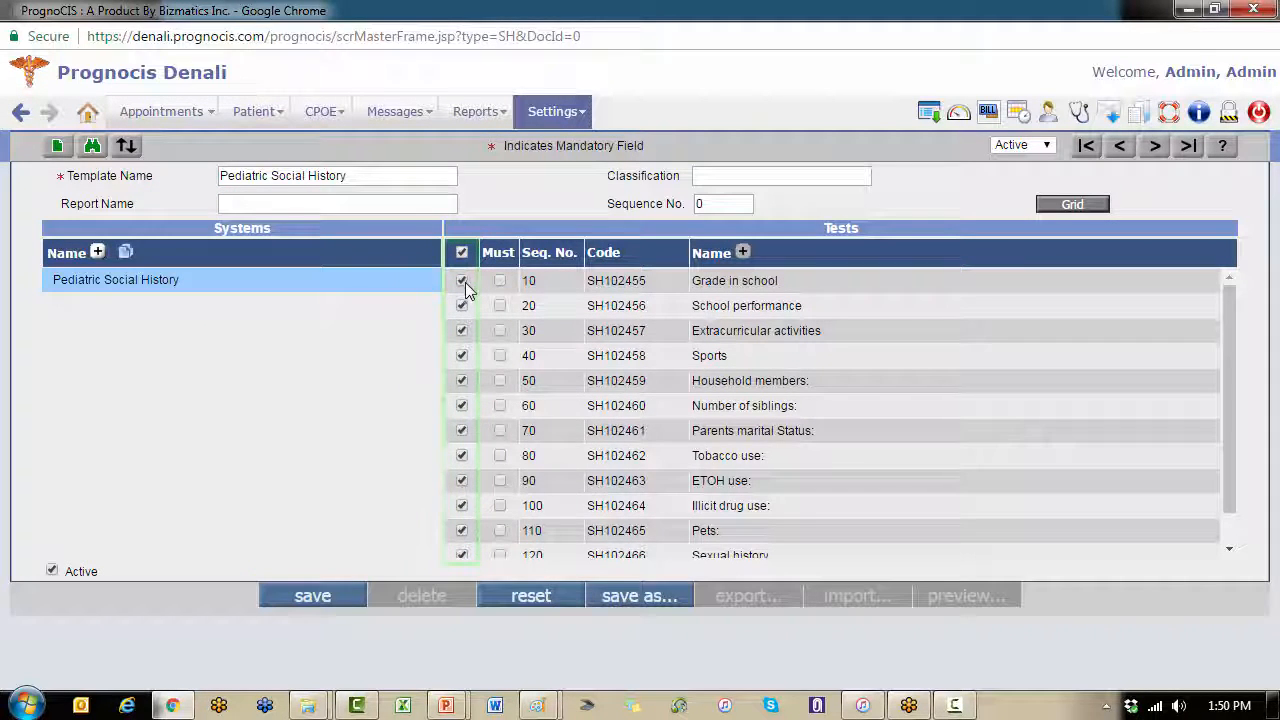
scroll(472, 484, down, 1)
click(331, 605)
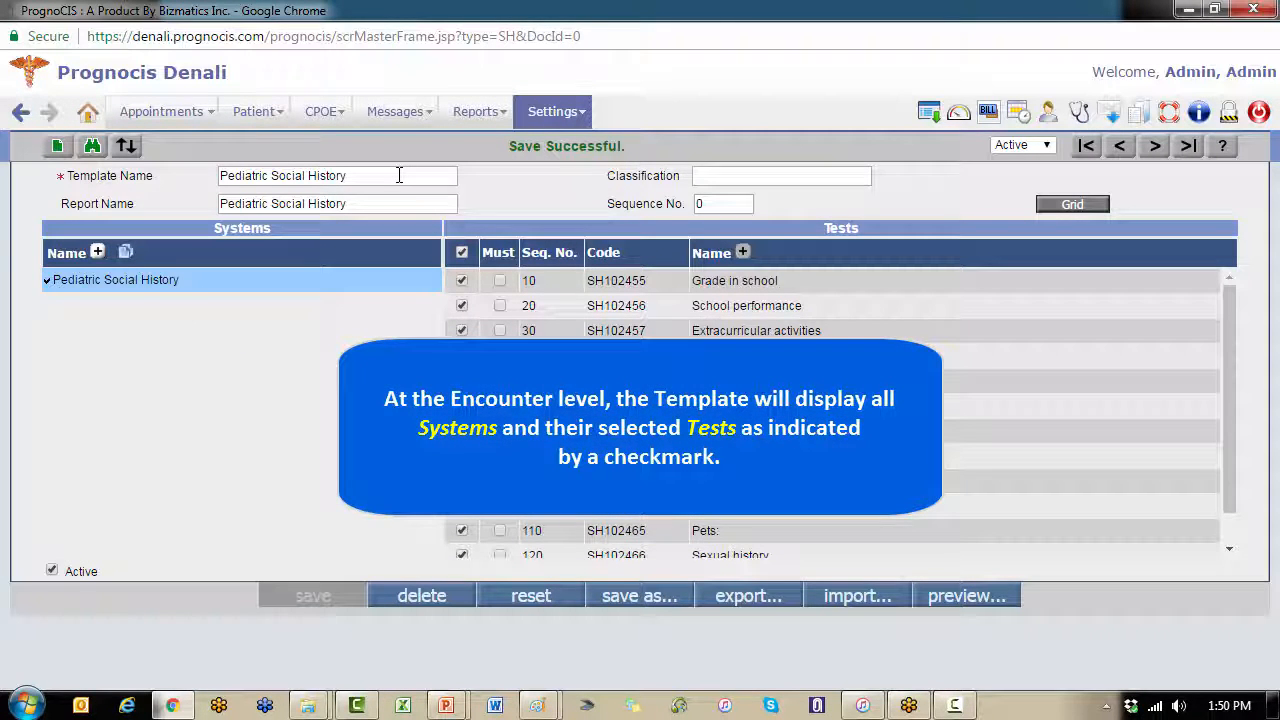
Step: Exclude the School performance and Sports tests from the Pediatric Social History template and save it
click(399, 175)
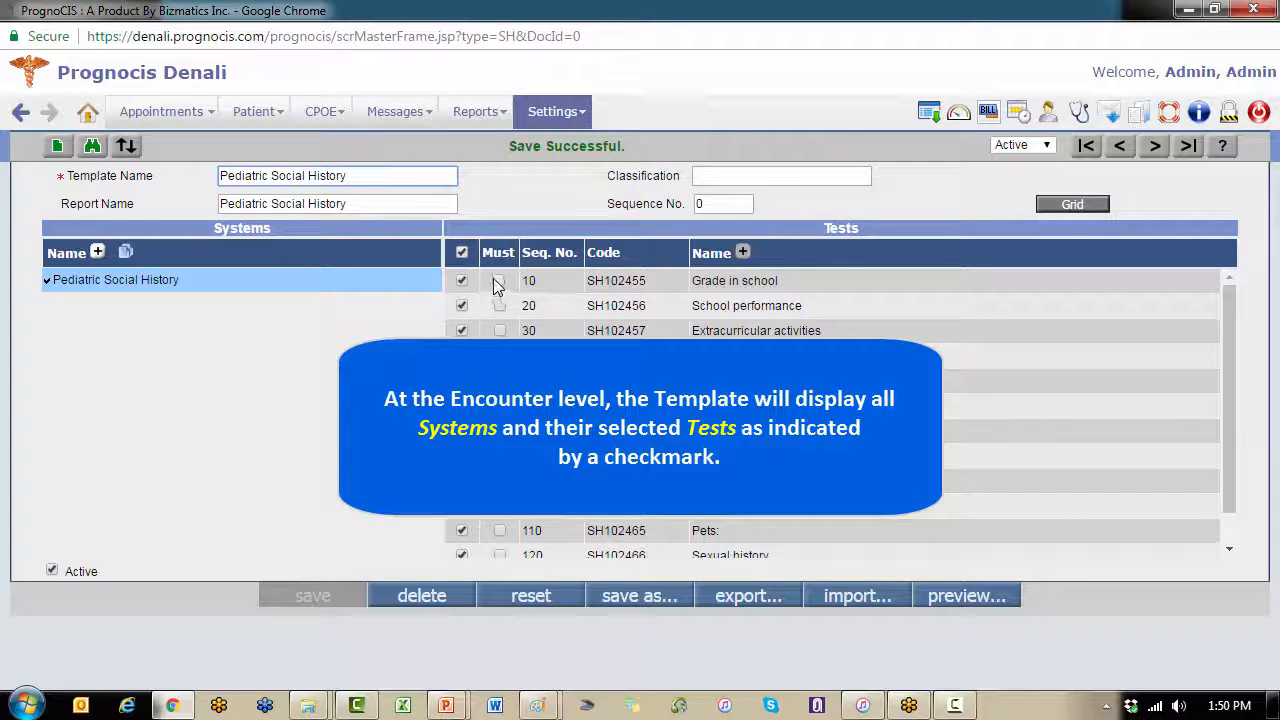
scroll(586, 490, down, 2)
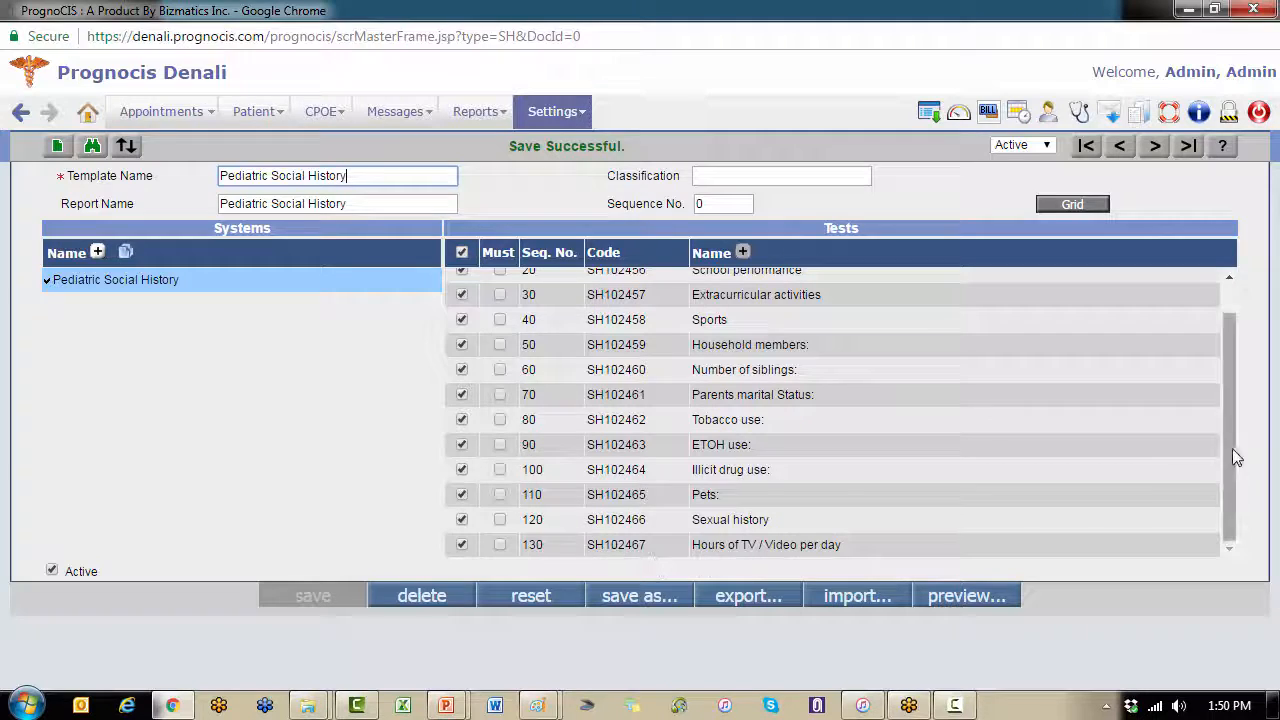
scroll(1237, 485, up, 2)
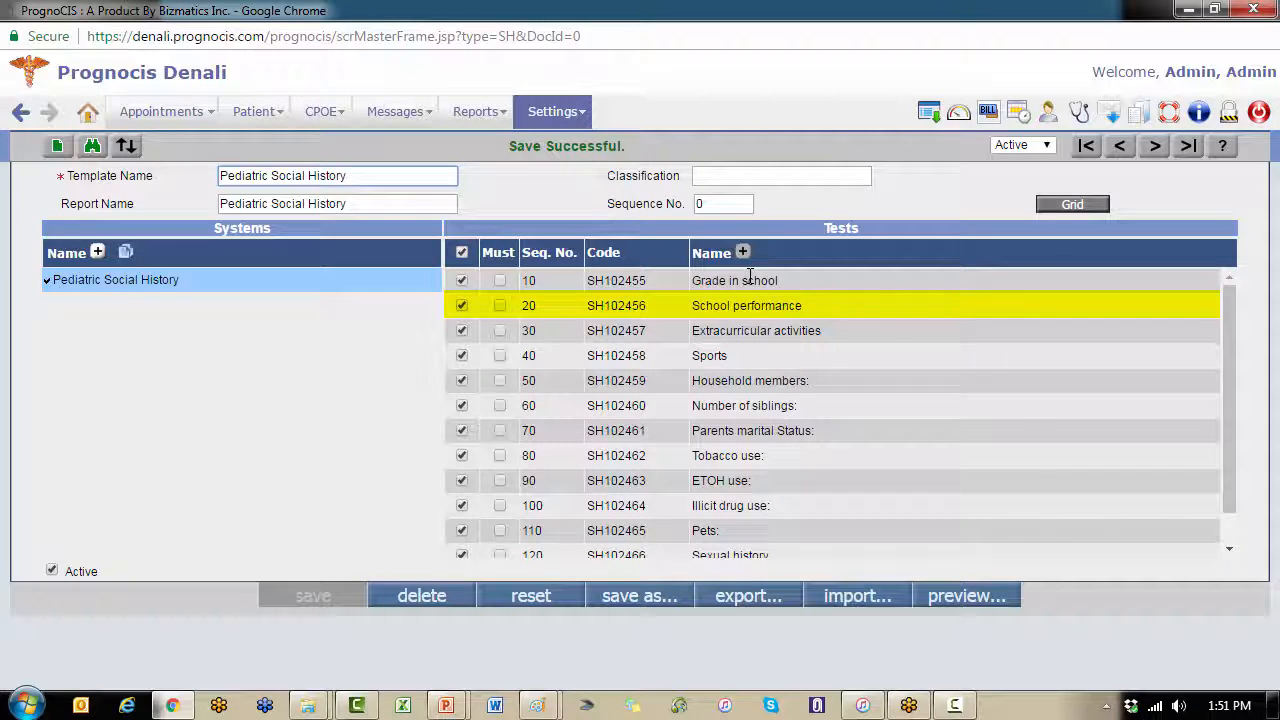
click(461, 305)
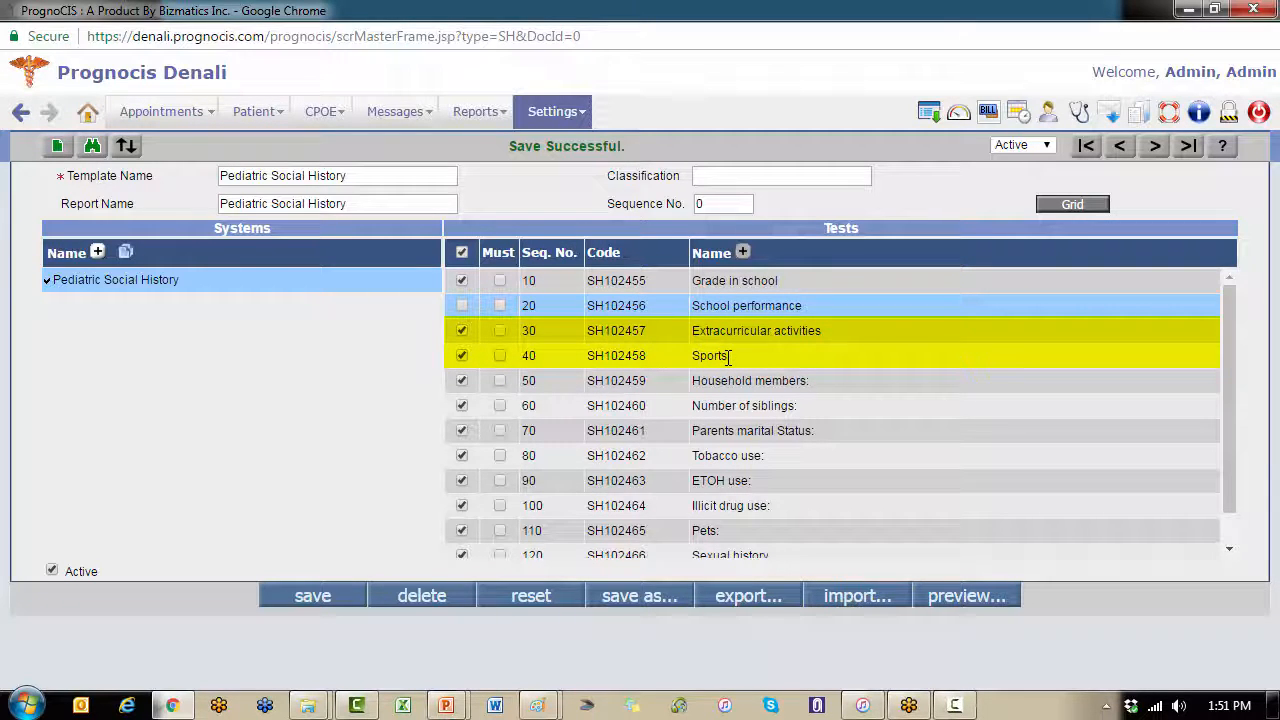
click(461, 355)
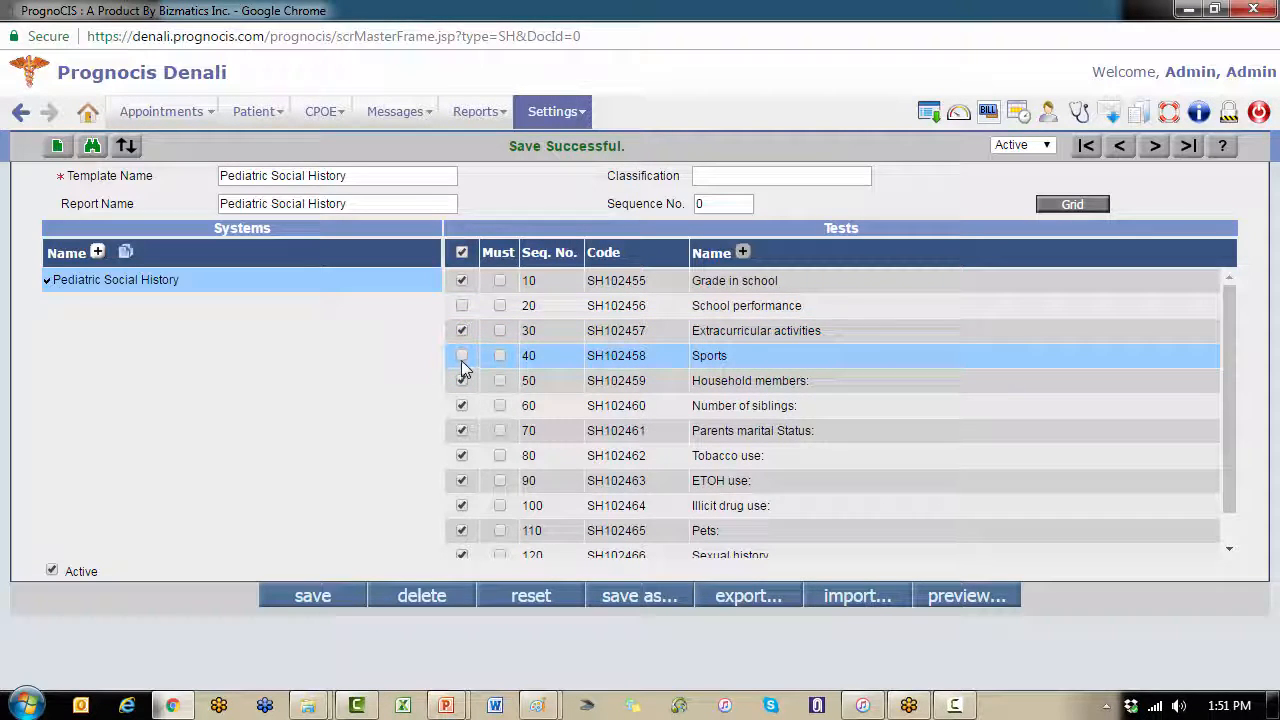
click(307, 600)
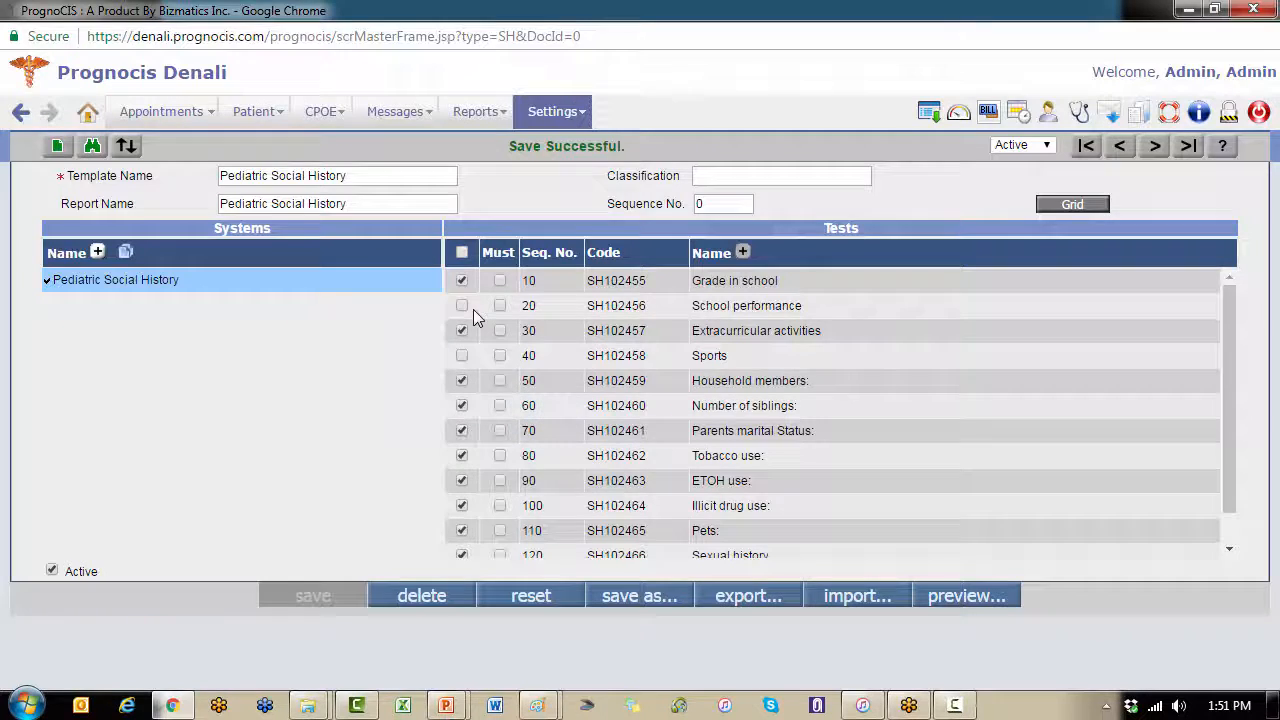
Step: Open Social History in the current encounter and select the Pediatric Social History template
click(1078, 116)
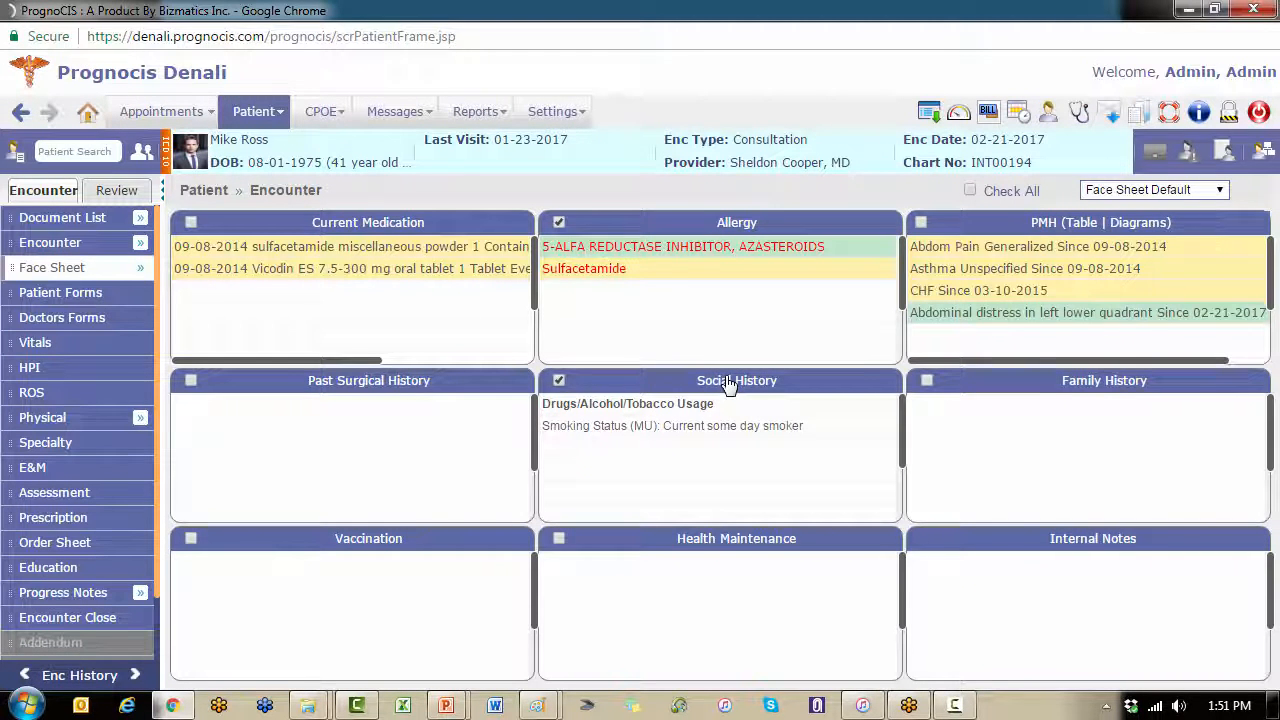
click(728, 382)
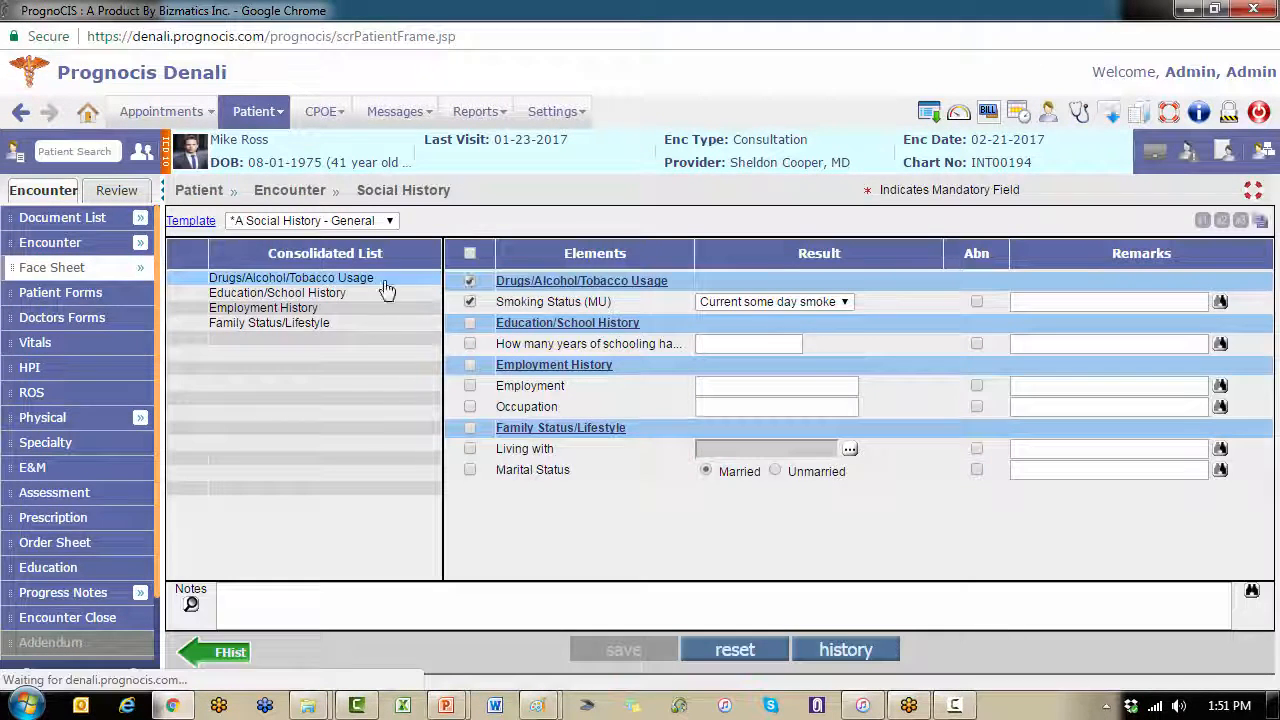
click(390, 221)
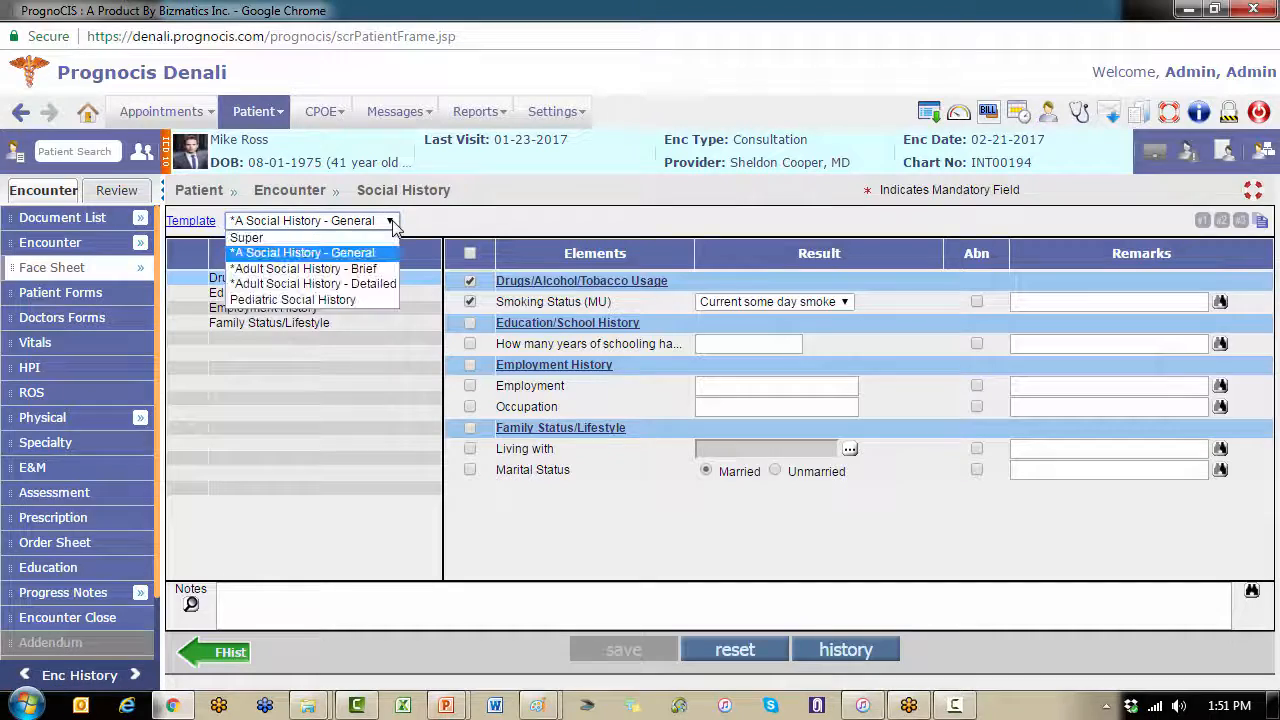
click(360, 301)
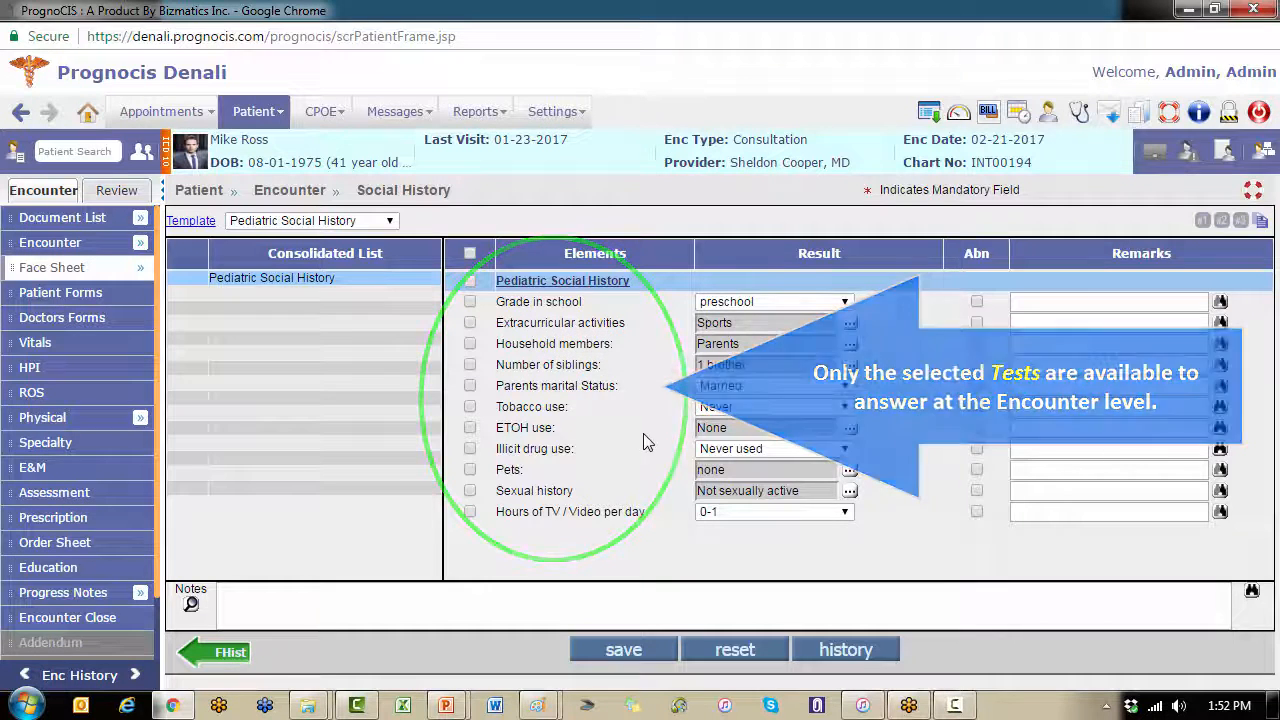
Step: Return to the configuration page and open a blank new Specialty template
mouse_move(557, 112)
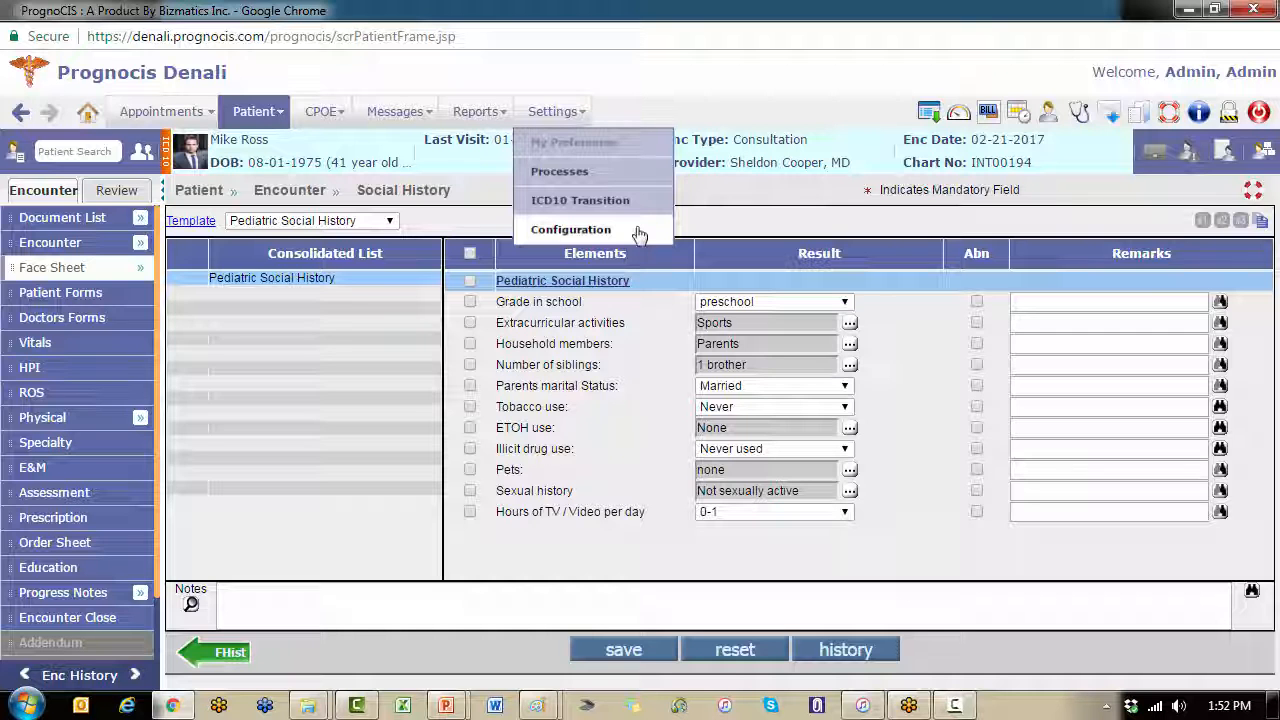
click(638, 232)
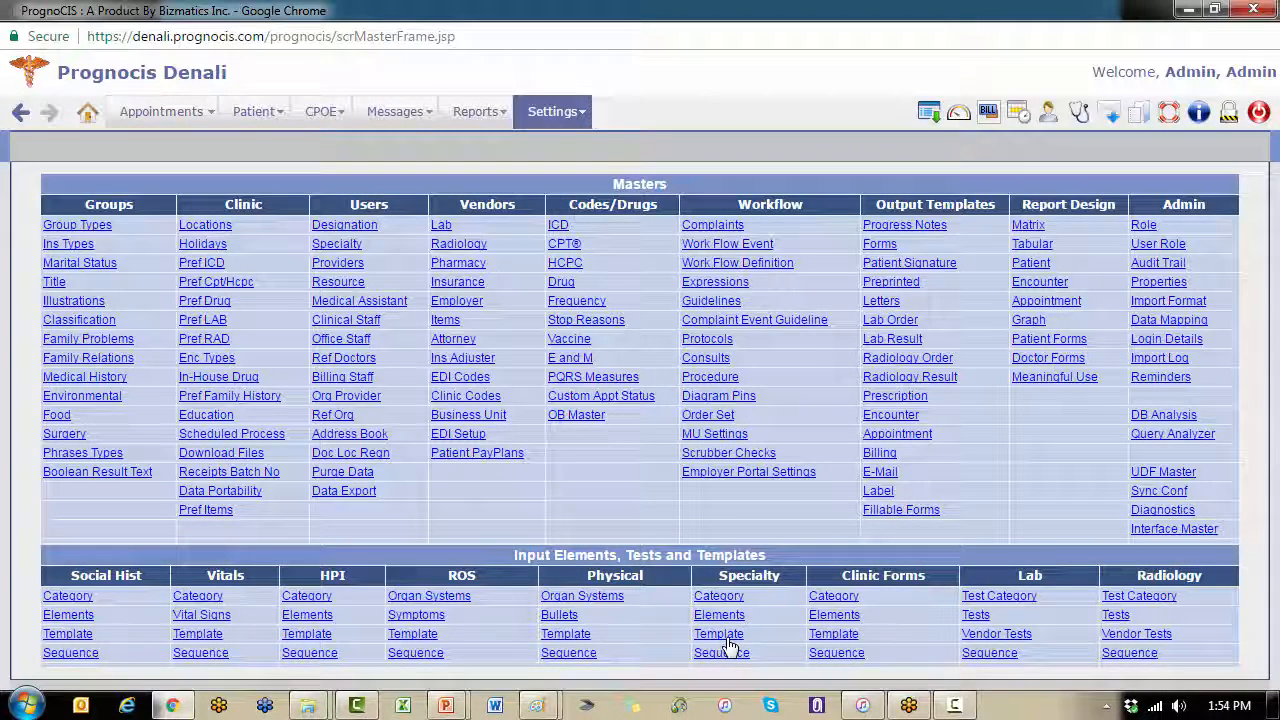
click(722, 637)
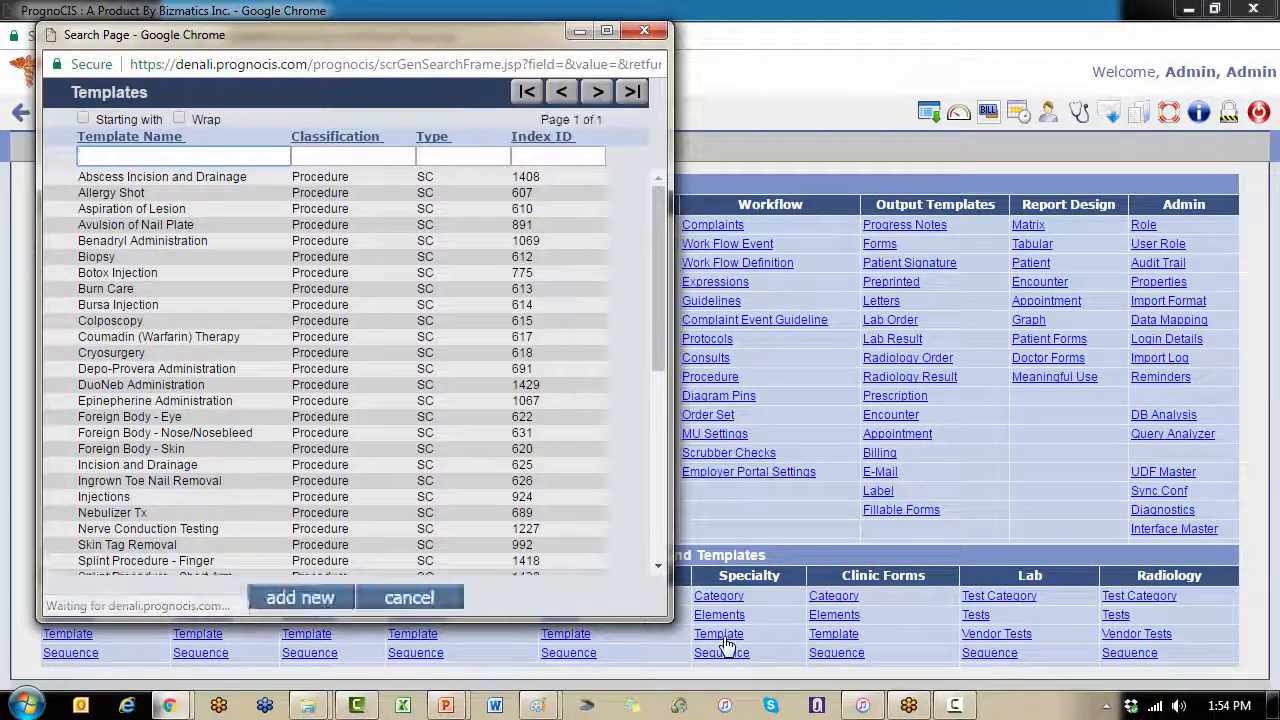
click(299, 603)
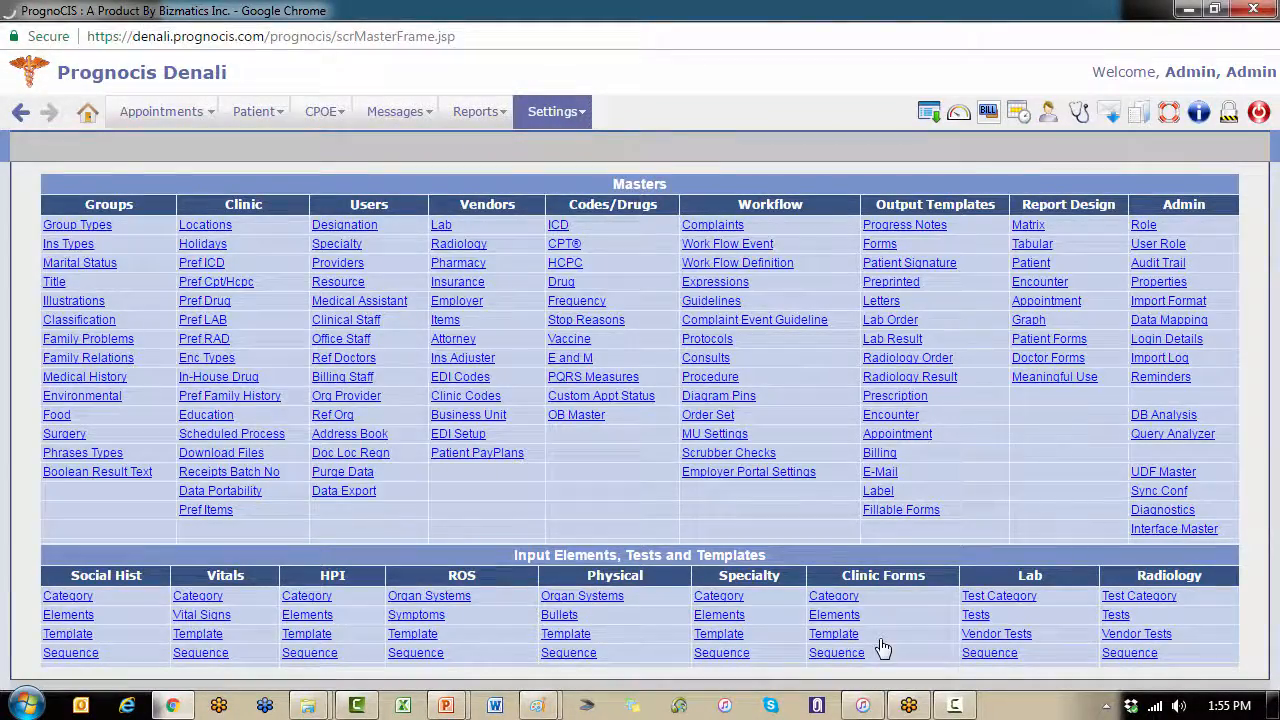
Step: View the Authorization Tracking Form template under Clinic Forms, then return to the configuration page
click(881, 646)
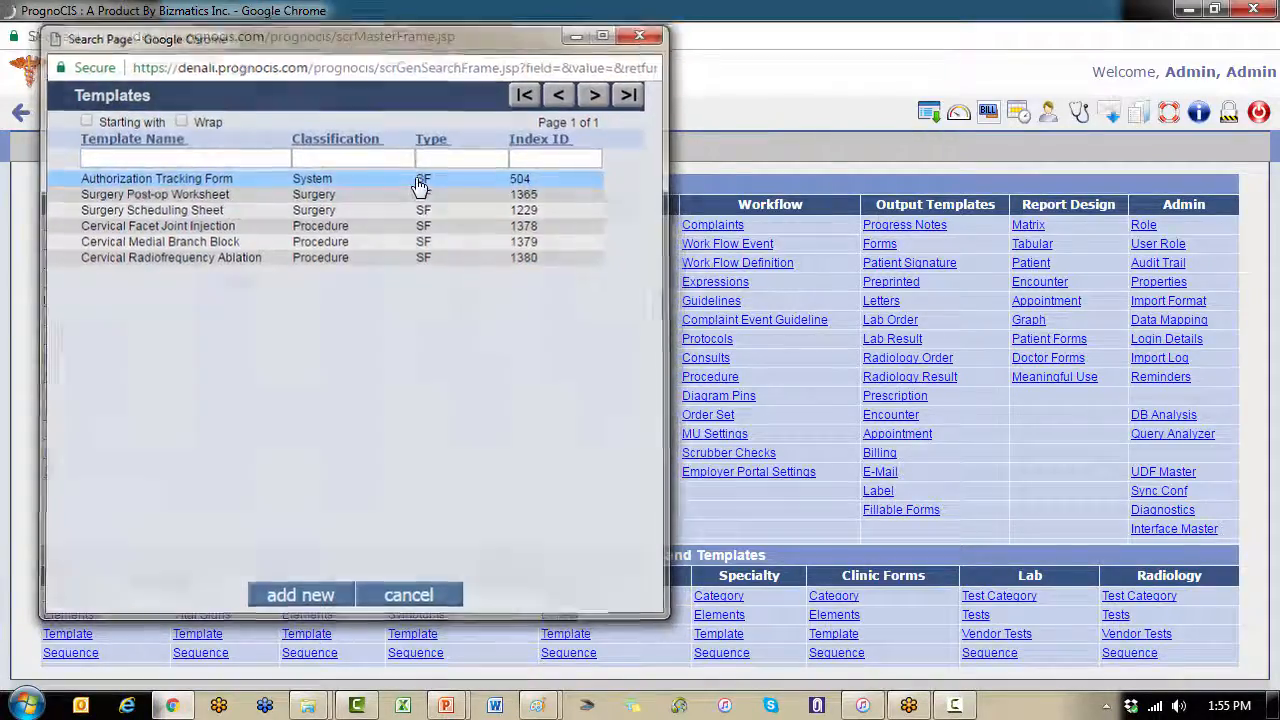
click(420, 182)
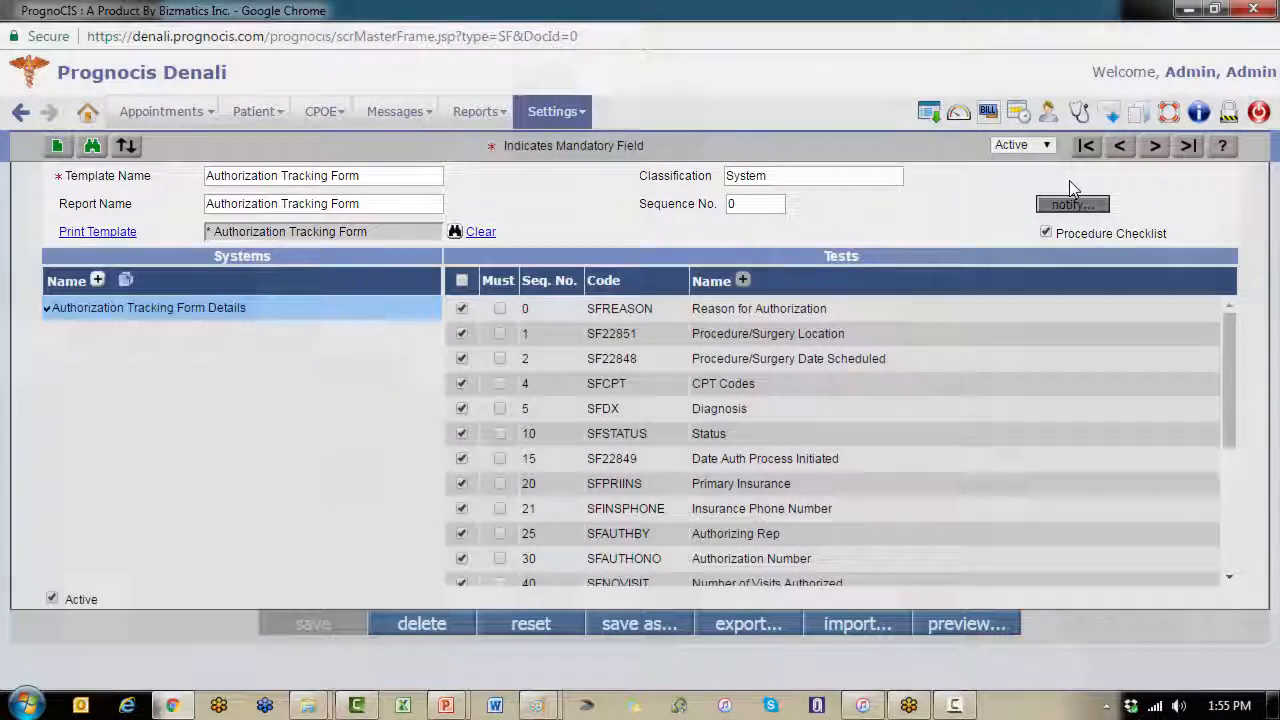
mouse_move(556, 111)
click(553, 234)
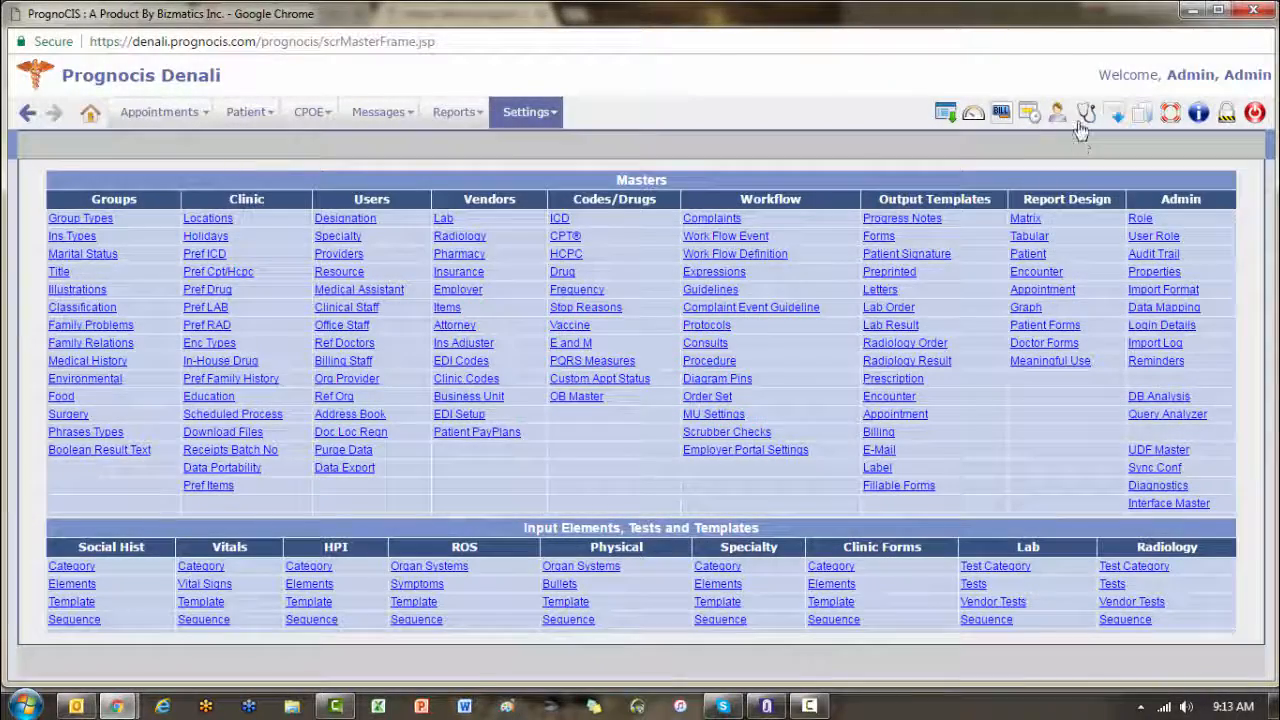
Step: Open the current encounter and read its progress note from the History of Present Illness through the Specialty section
click(1086, 114)
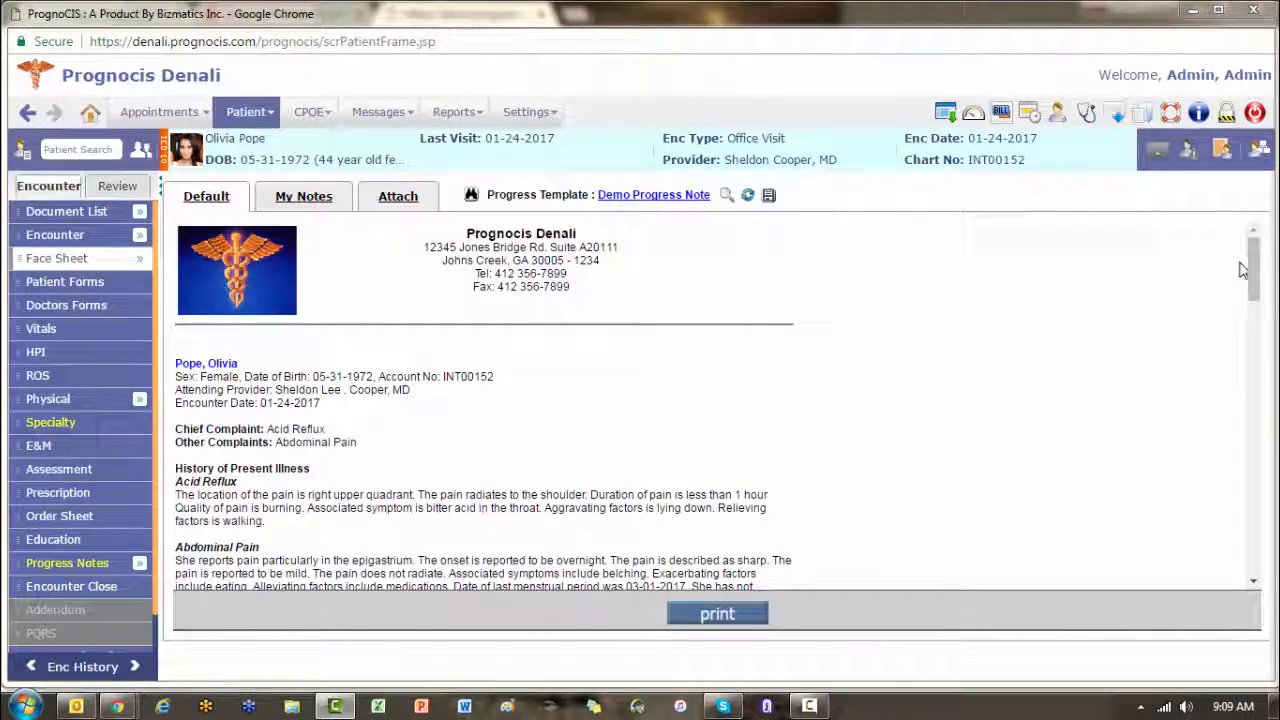
drag(1255, 270, 1256, 300)
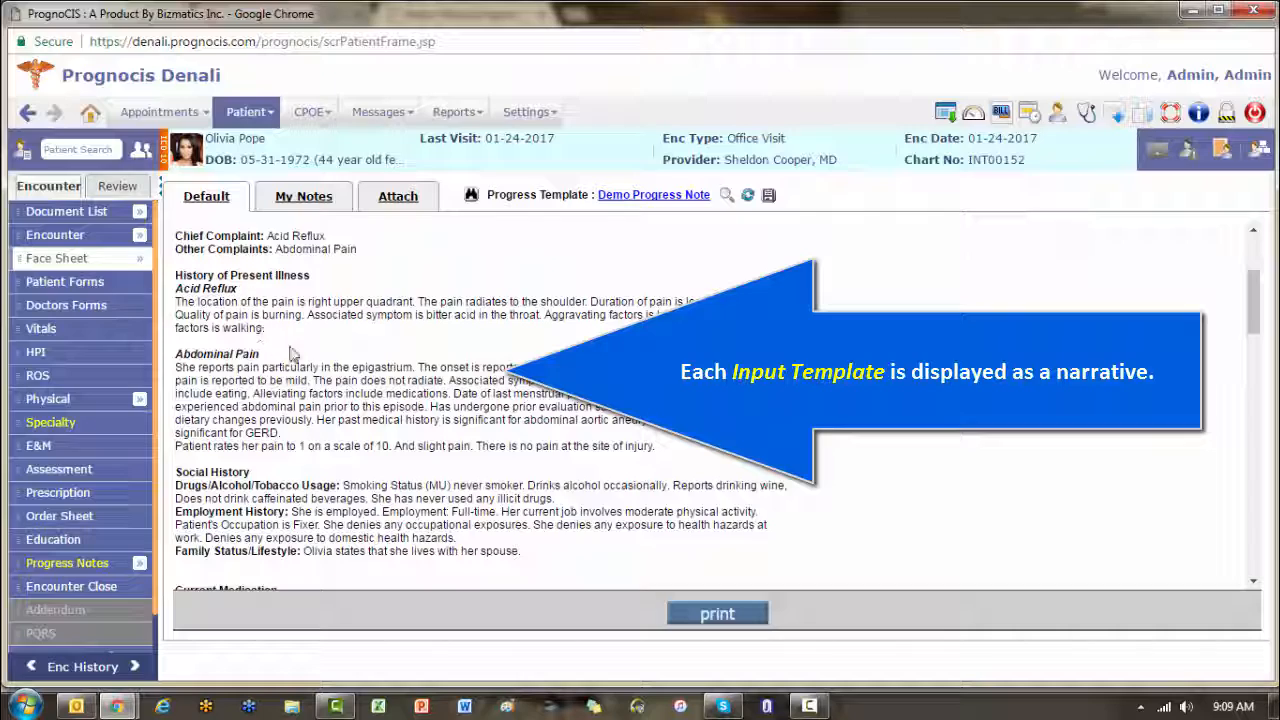
scroll(738, 350, down, 3)
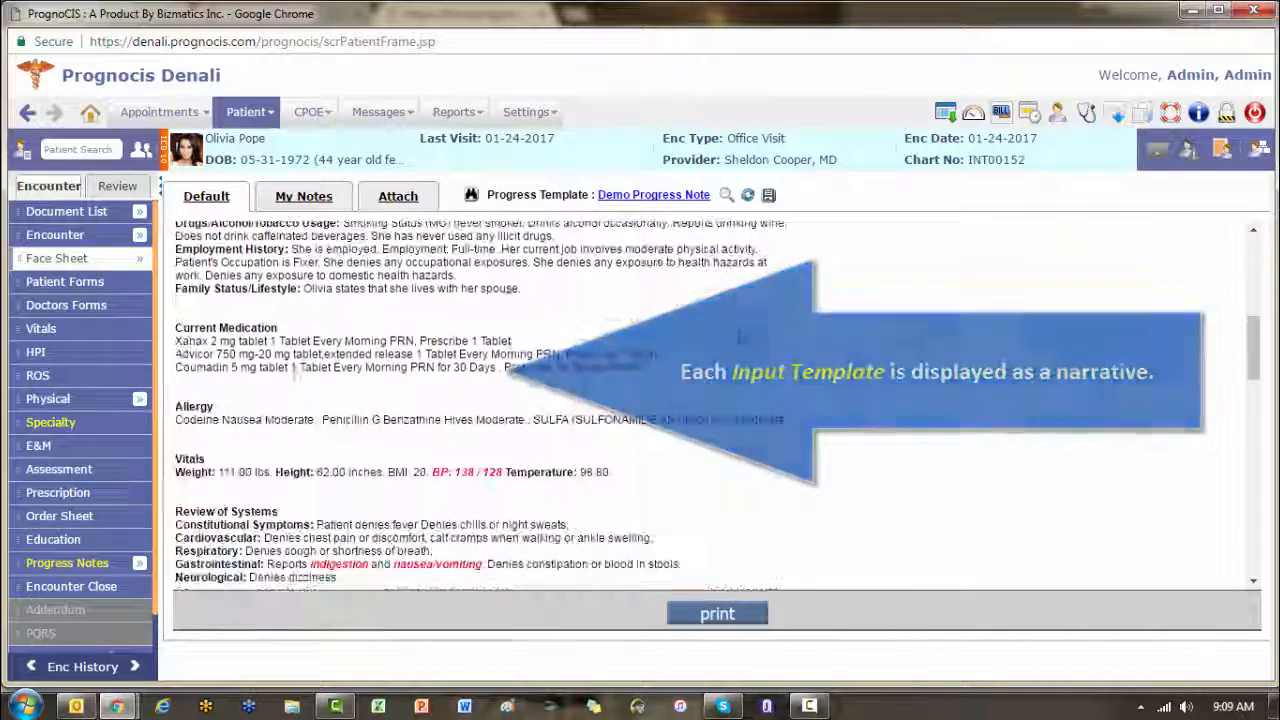
scroll(740, 350, down, 6)
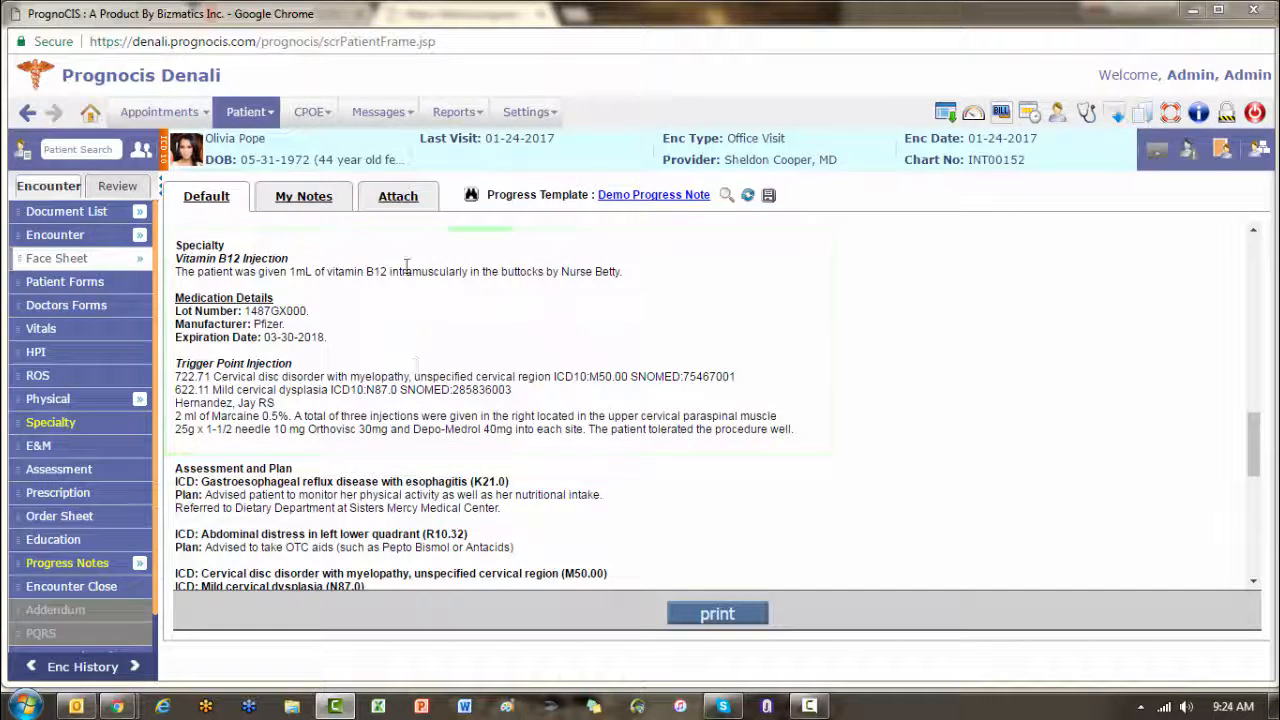
Step: Switch the progress note to the Demo Progress Note Specialty Bullets template and view its Specialty section
click(471, 195)
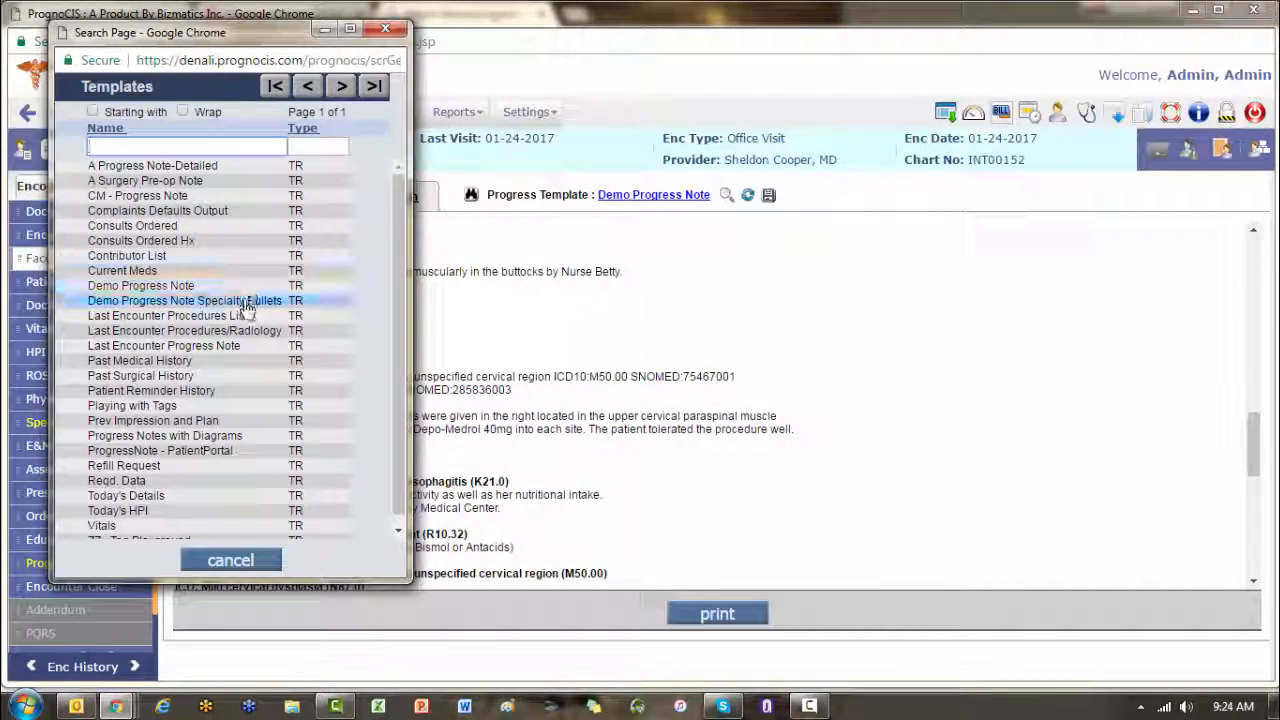
click(185, 300)
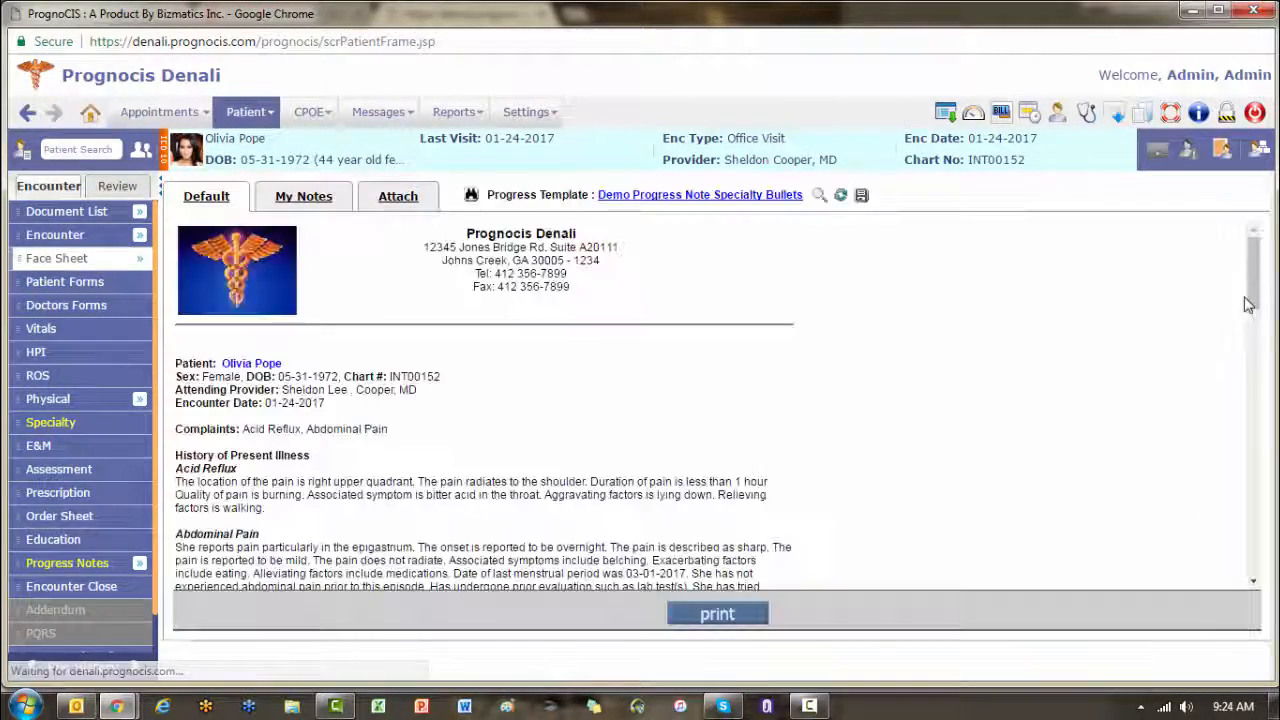
drag(1248, 300, 1252, 459)
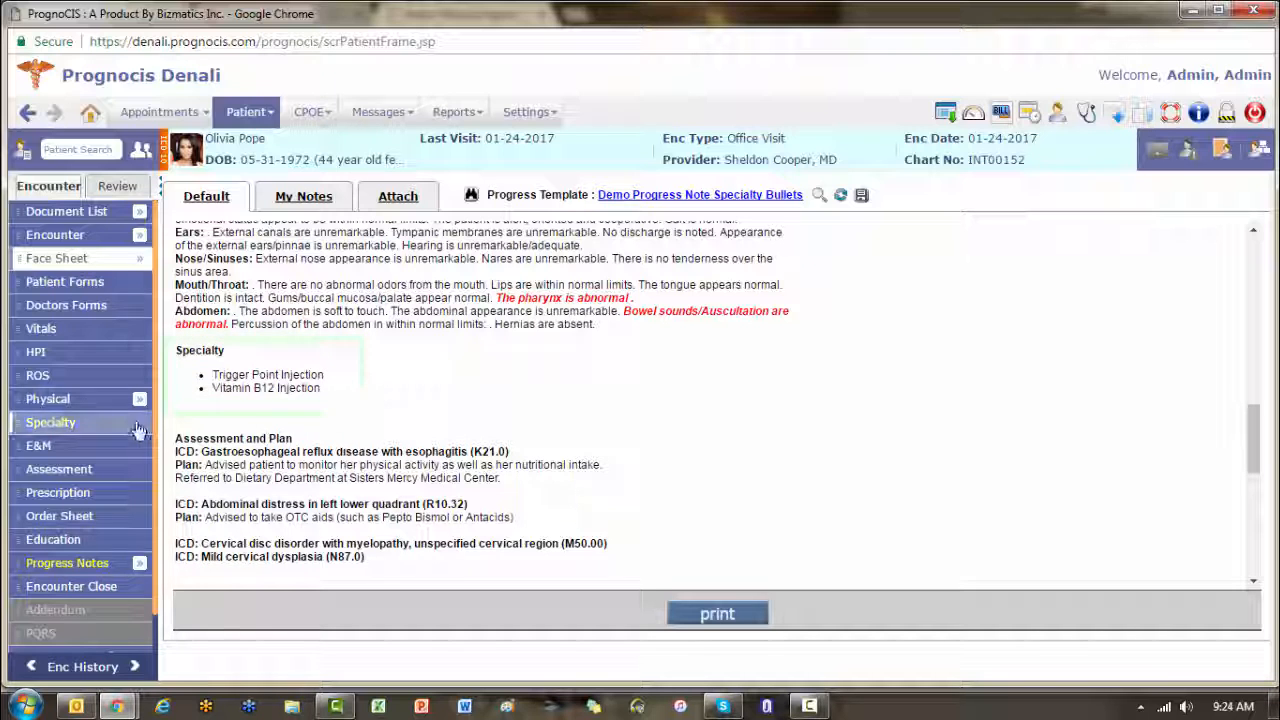
Step: Open the encounter's Specialty section, preview the Vitamin B12 Injection output document, and close the preview
click(52, 425)
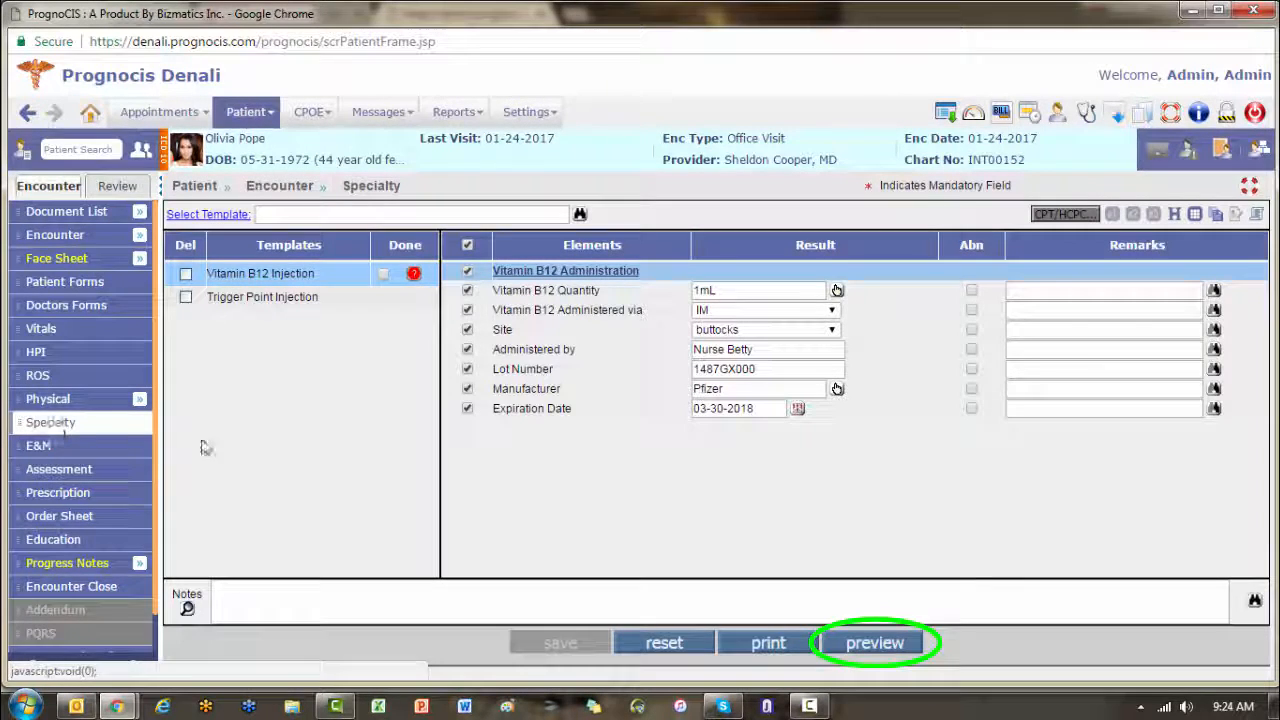
click(875, 645)
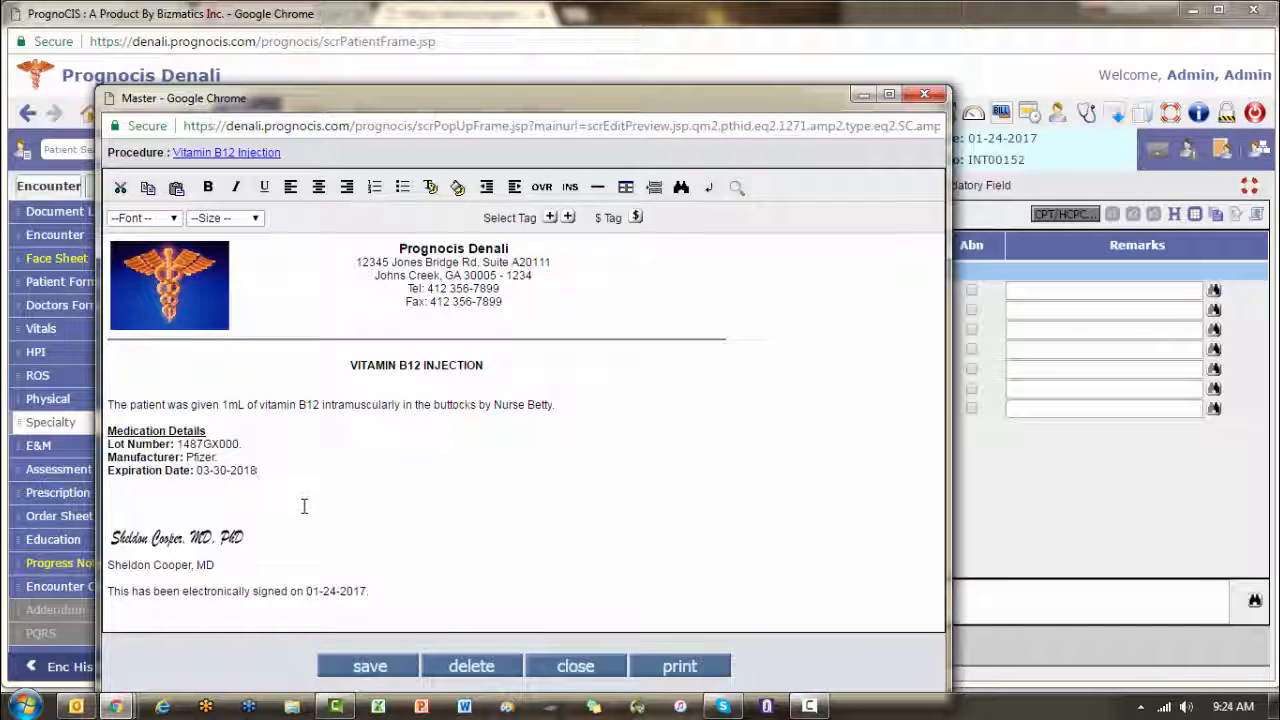
click(590, 672)
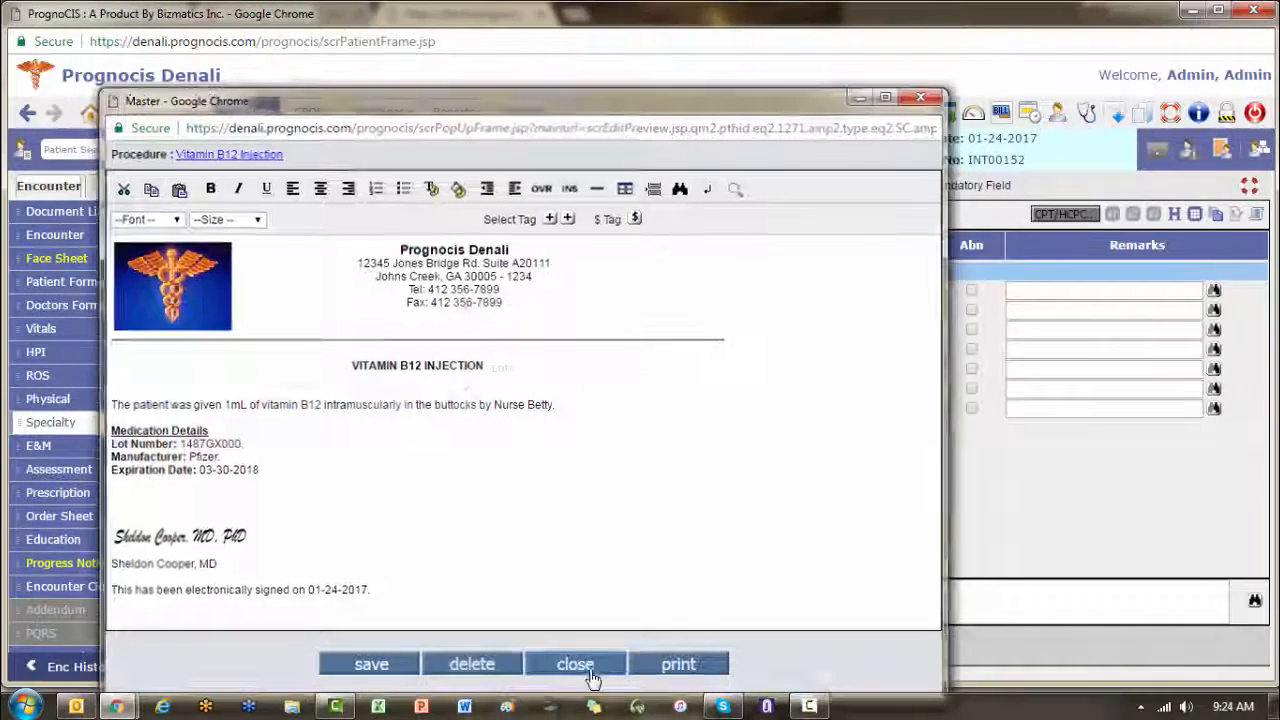
Step: Preview the Trigger Point Injection output document, read it through to the physician's signature, and close the preview
click(257, 304)
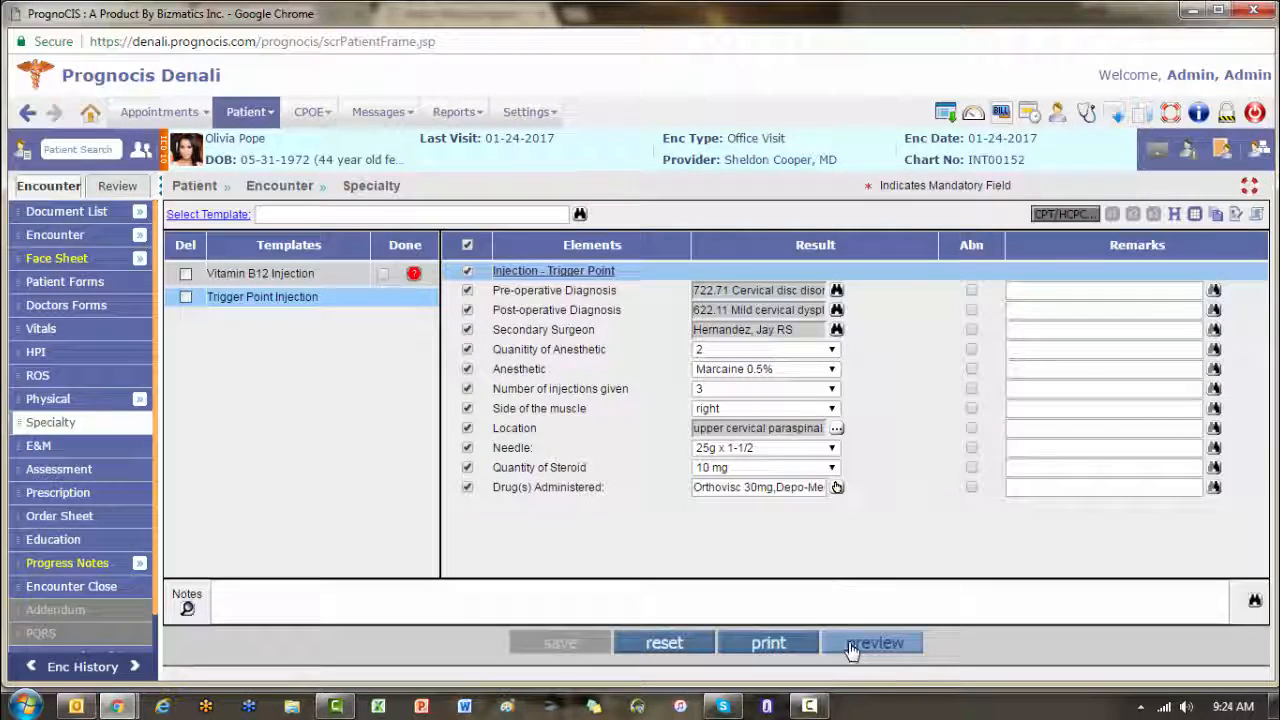
click(850, 648)
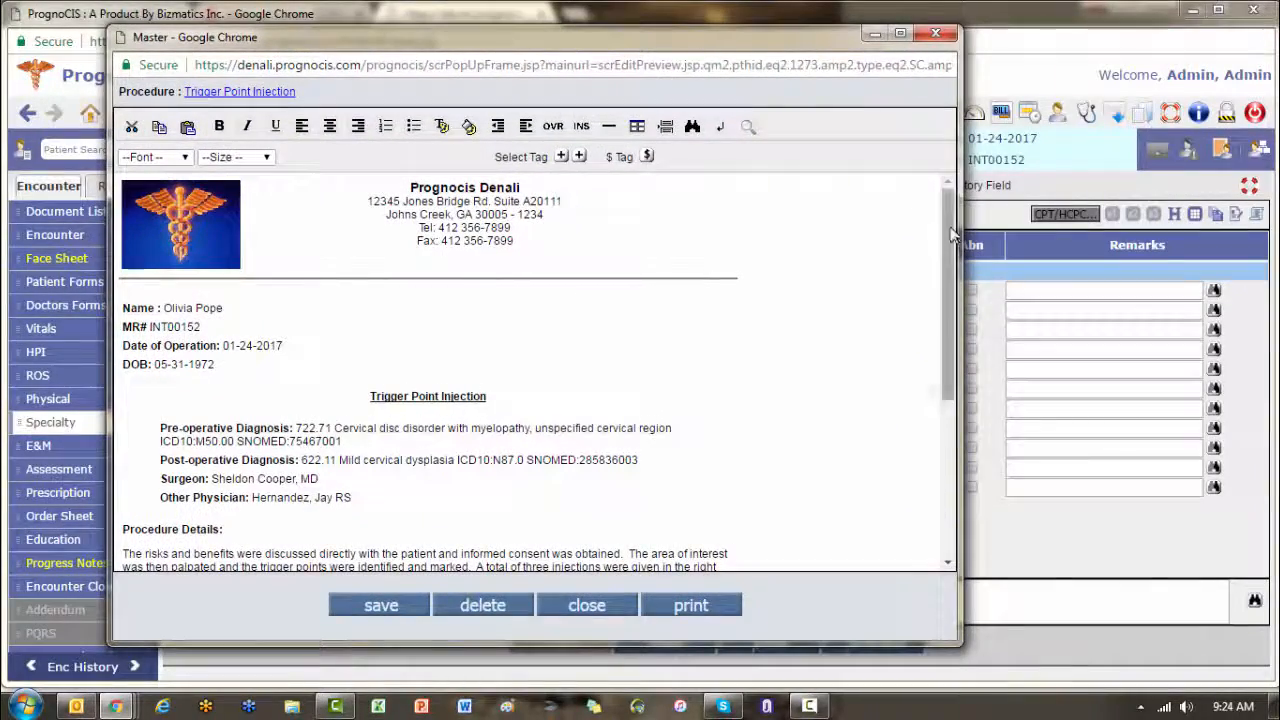
drag(952, 232, 952, 360)
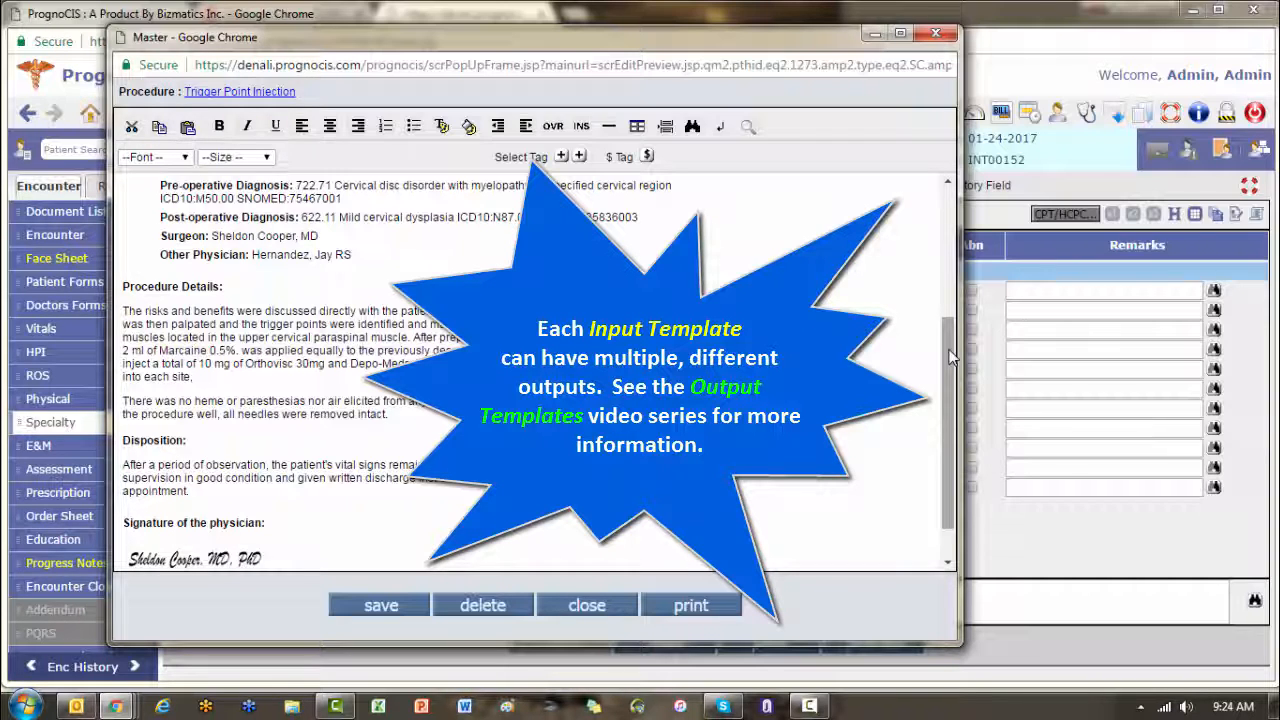
click(615, 606)
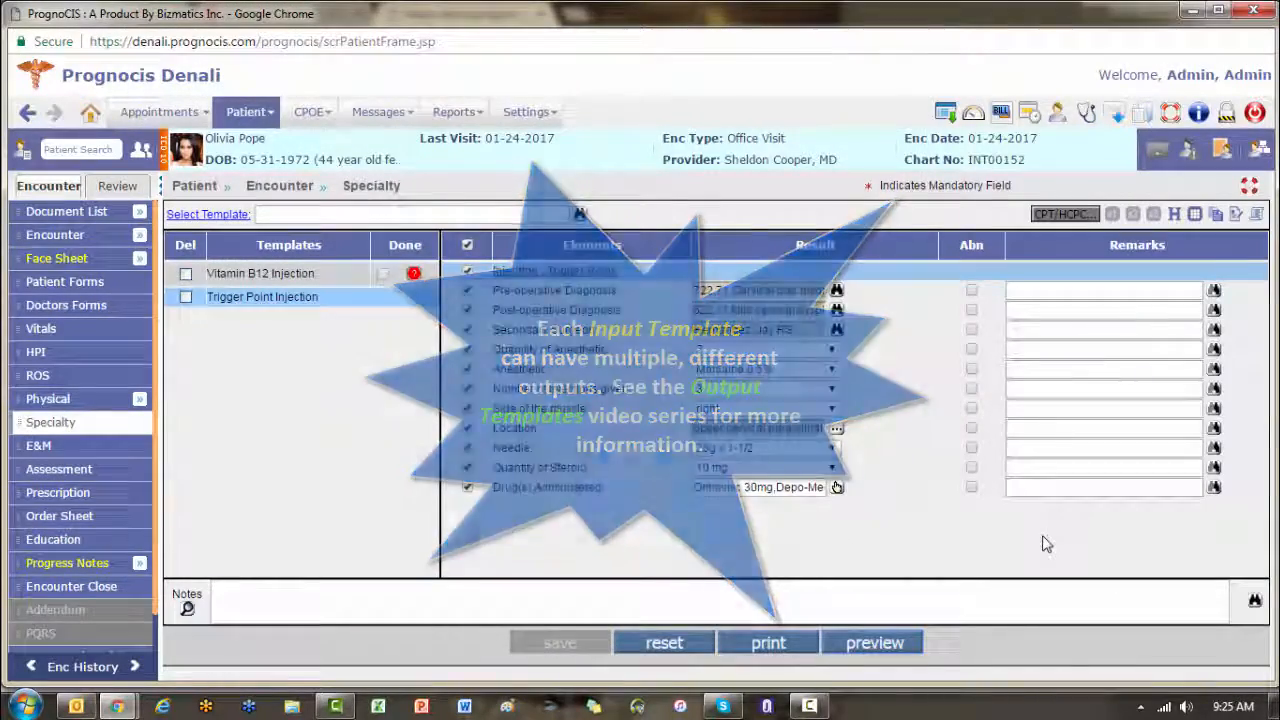